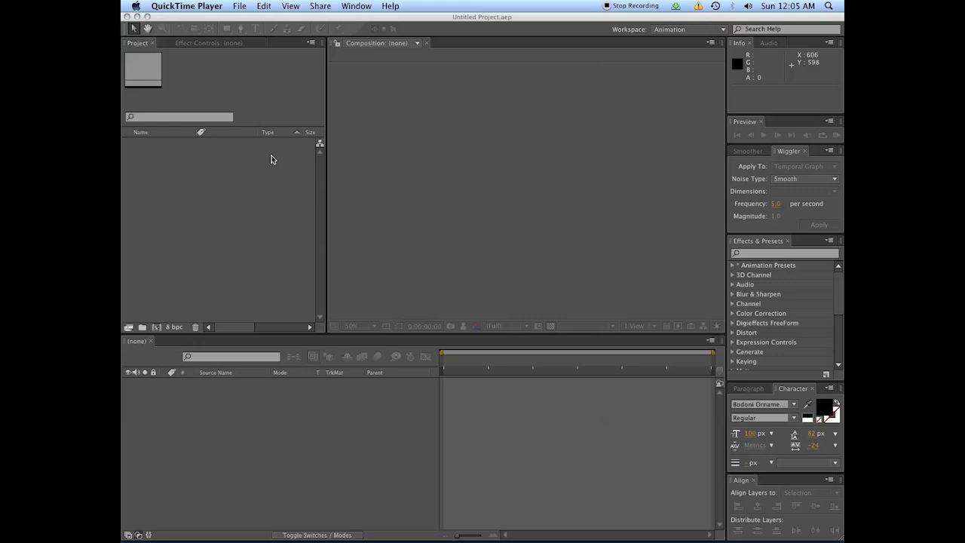
Bring the Firefox YouTube 'Animating Flourishes' tutorial forward via Exposé and read through its comments
key(F9)
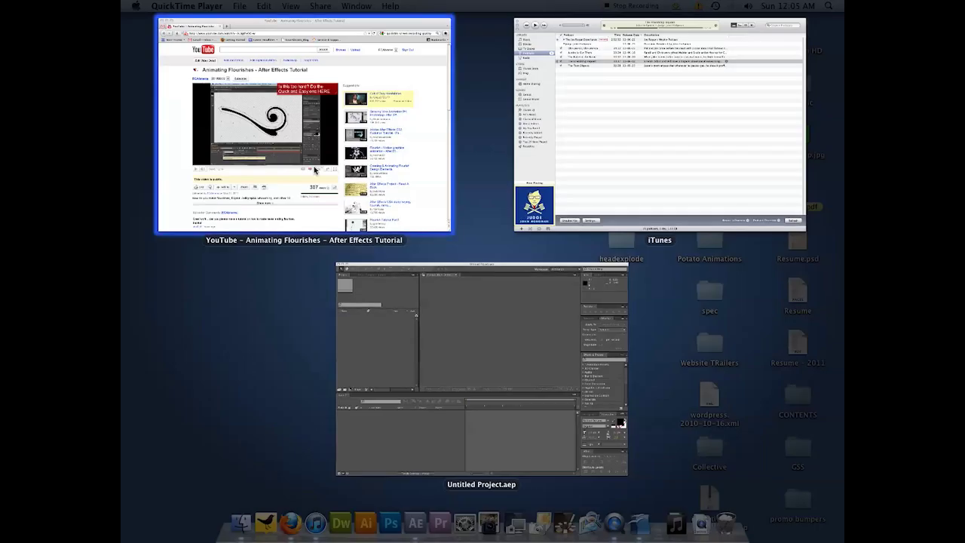
click(397, 169)
scroll(189, 292, down, 5)
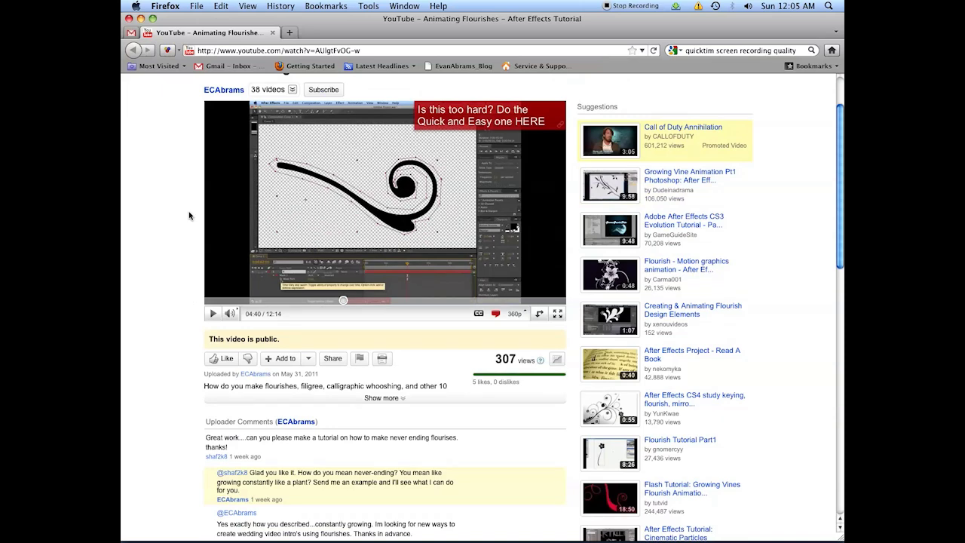
scroll(188, 292, up, 4)
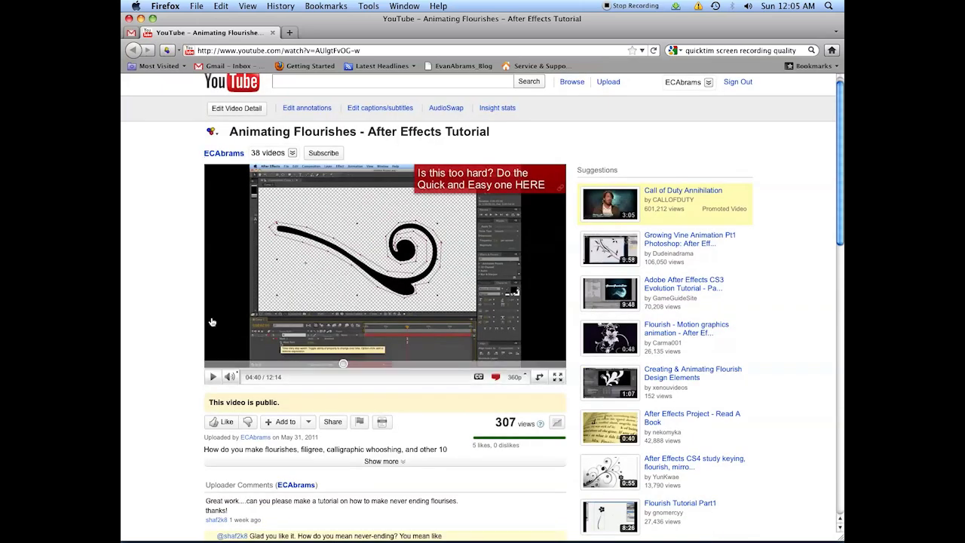
scroll(207, 317, down, 5)
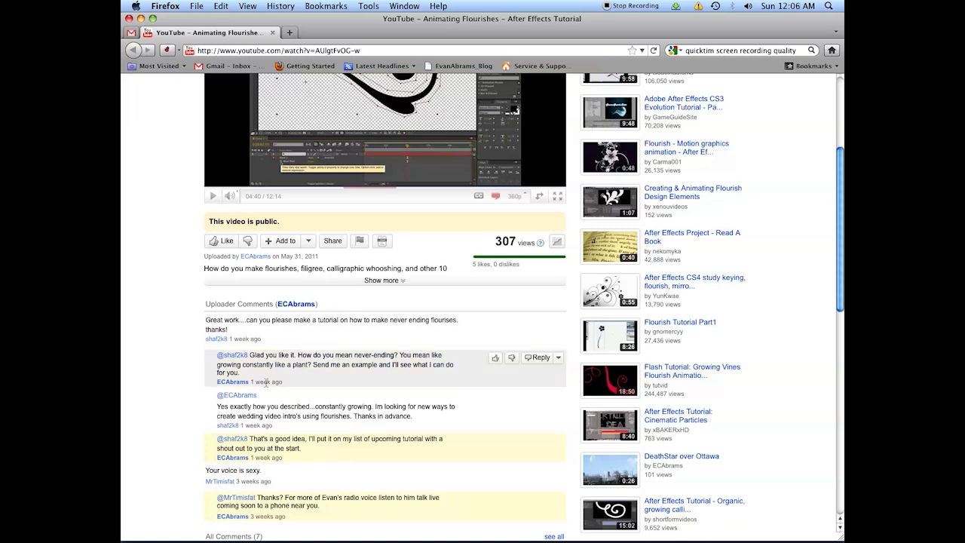
scroll(266, 382, down, 1)
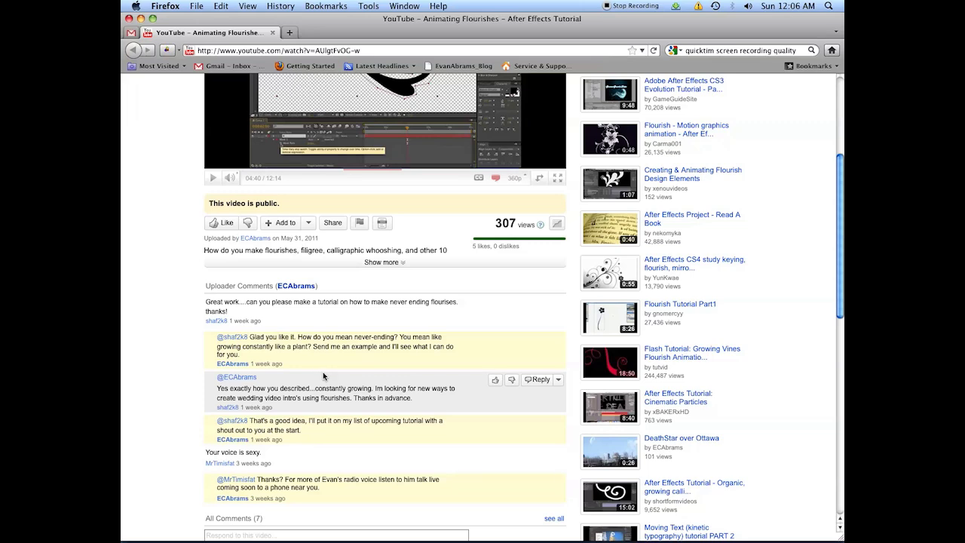
scroll(339, 362, down, 3)
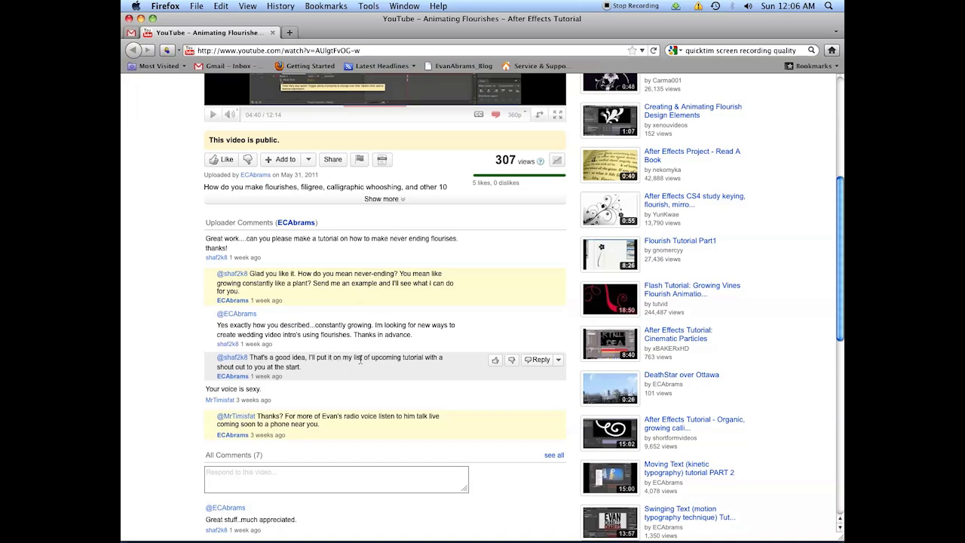
scroll(360, 360, up, 10)
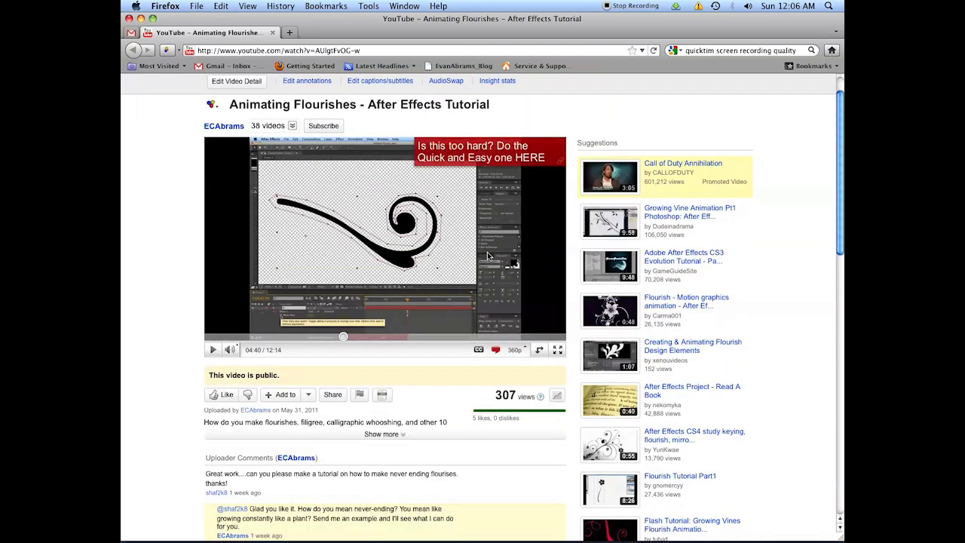
scroll(324, 293, down, 9)
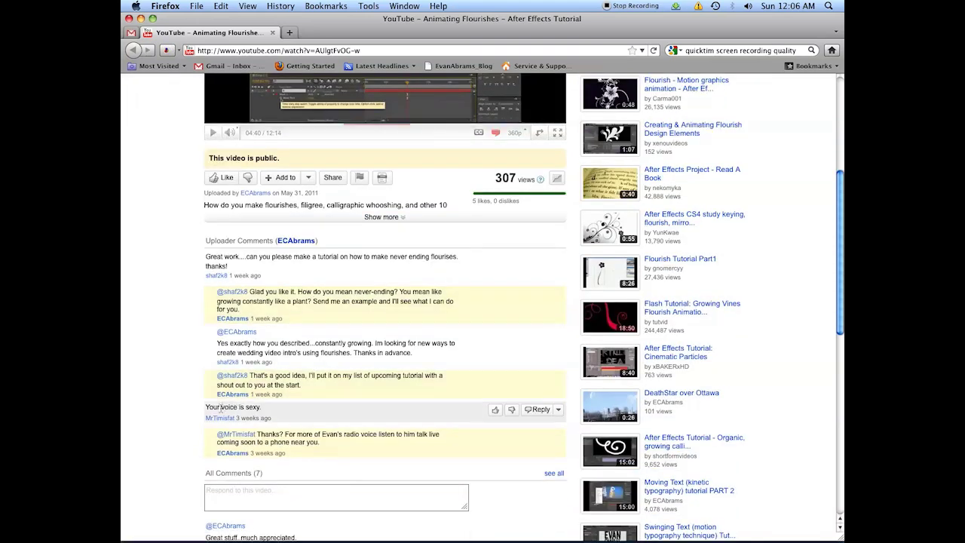
scroll(240, 408, up, 11)
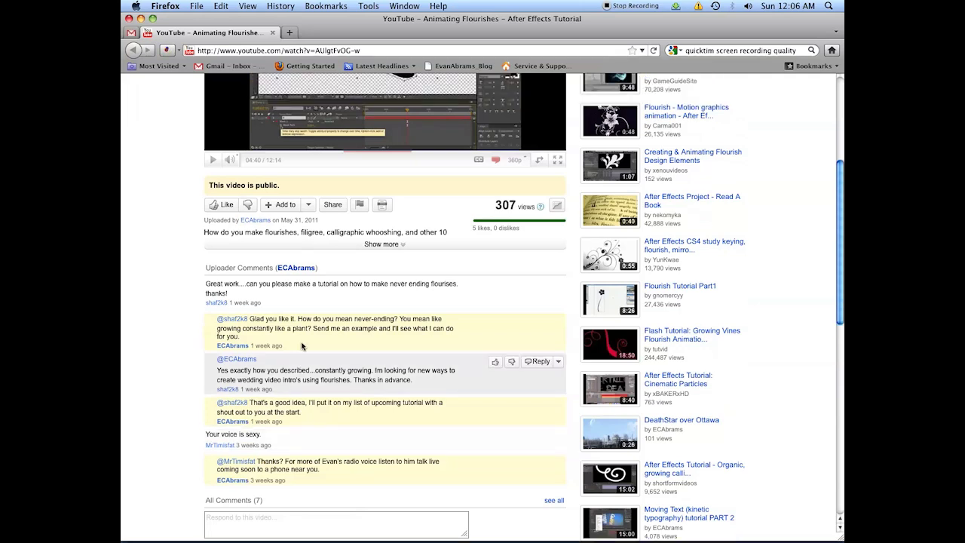
Close the Firefox window and return to After Effects
click(129, 19)
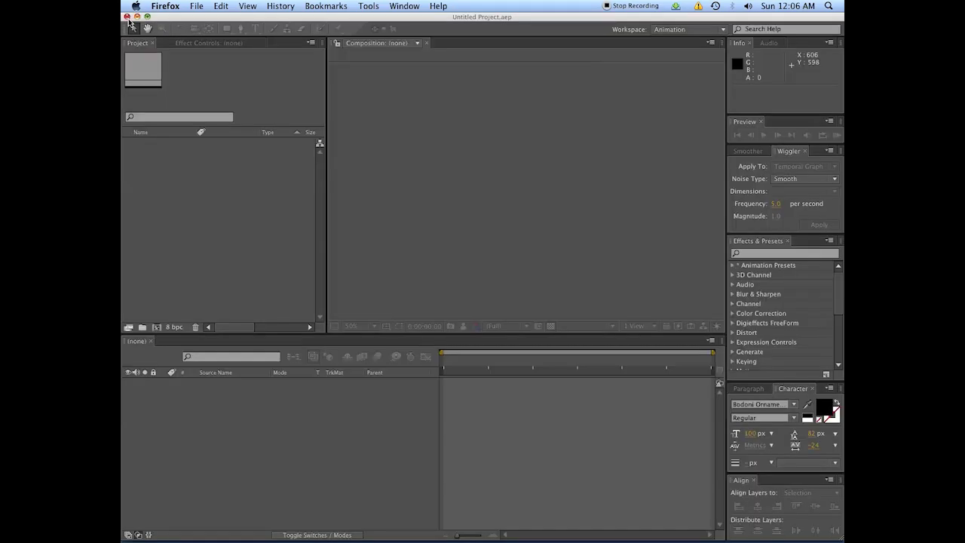
click(222, 216)
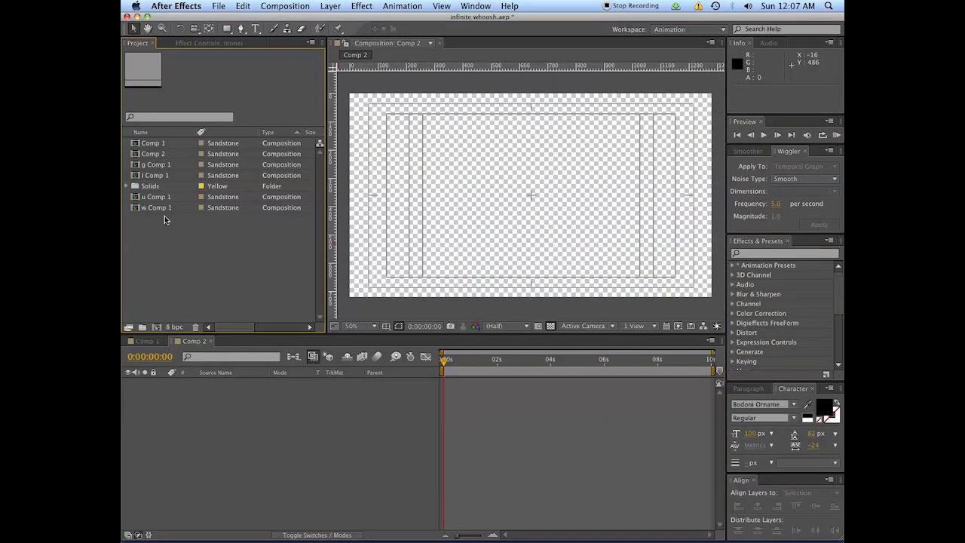
Open g, i, u and w Comp 1 each in its own timeline tab
double_click(156, 163)
click(156, 174)
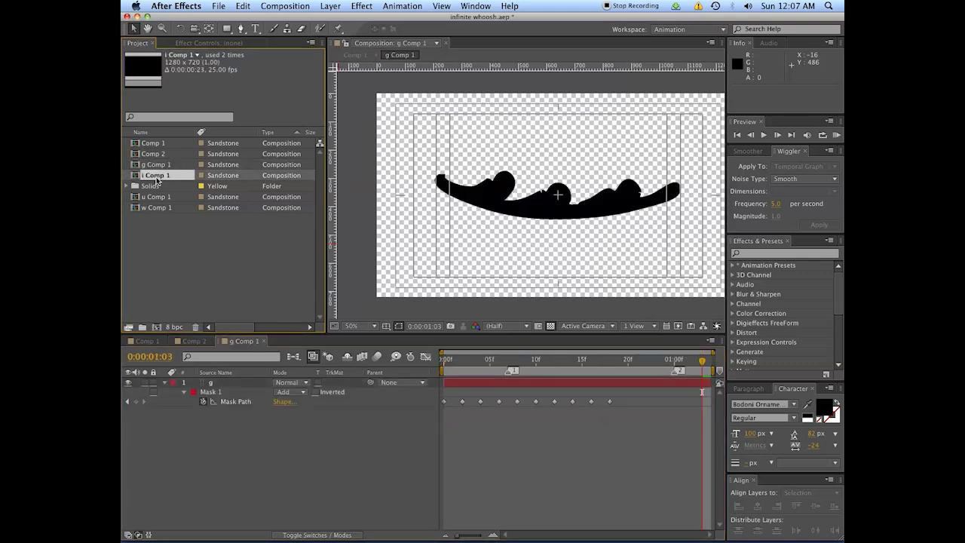
double_click(157, 176)
double_click(158, 197)
double_click(160, 210)
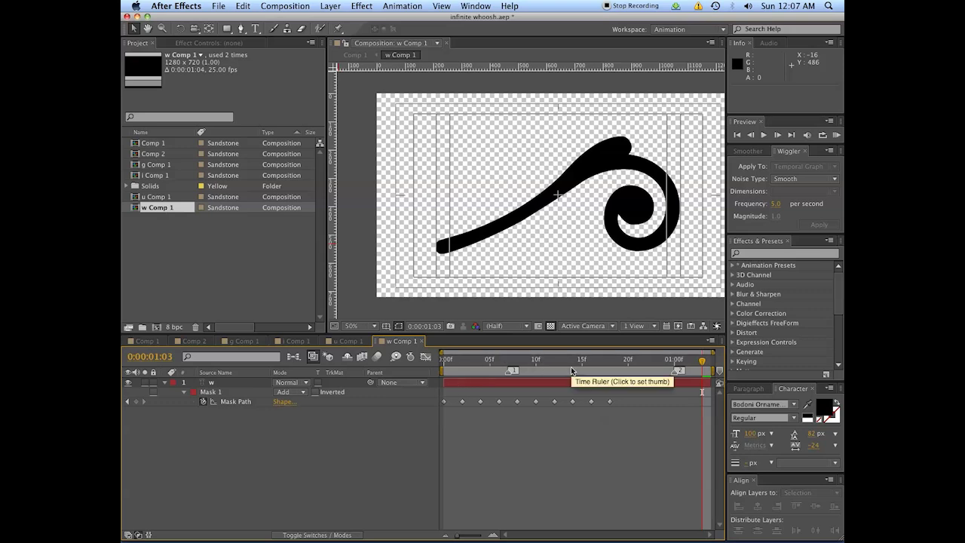
Scrub through w, u and i Comp 1 to preview each stroke drawing on
mouse_move(567, 370)
mouse_down()
mouse_move(445, 366)
mouse_move(628, 364)
mouse_up()
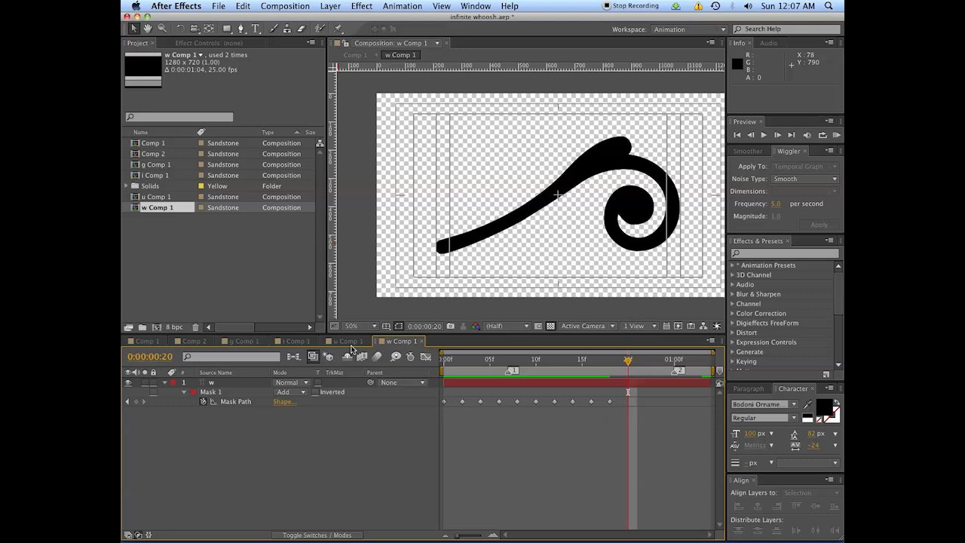
click(349, 340)
drag(456, 365, 641, 363)
click(162, 176)
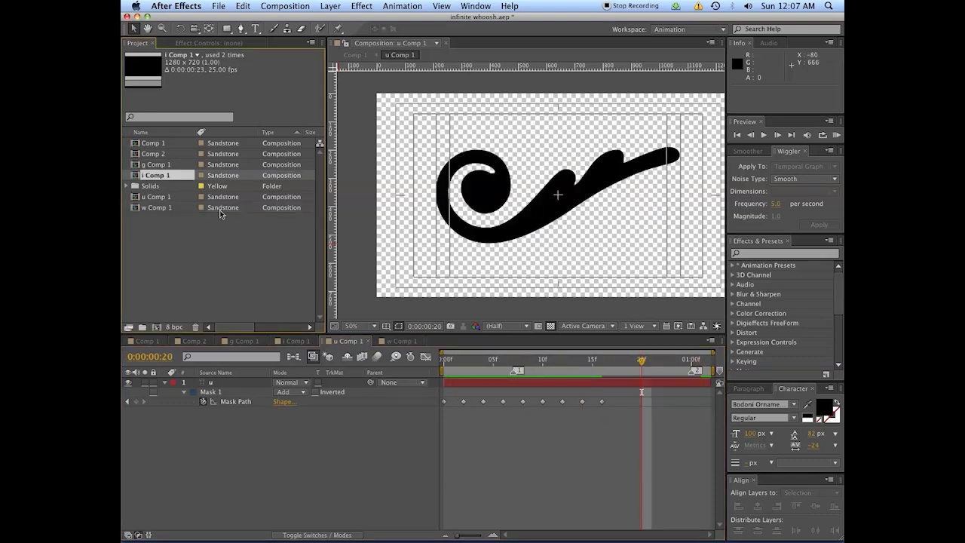
double_click(162, 175)
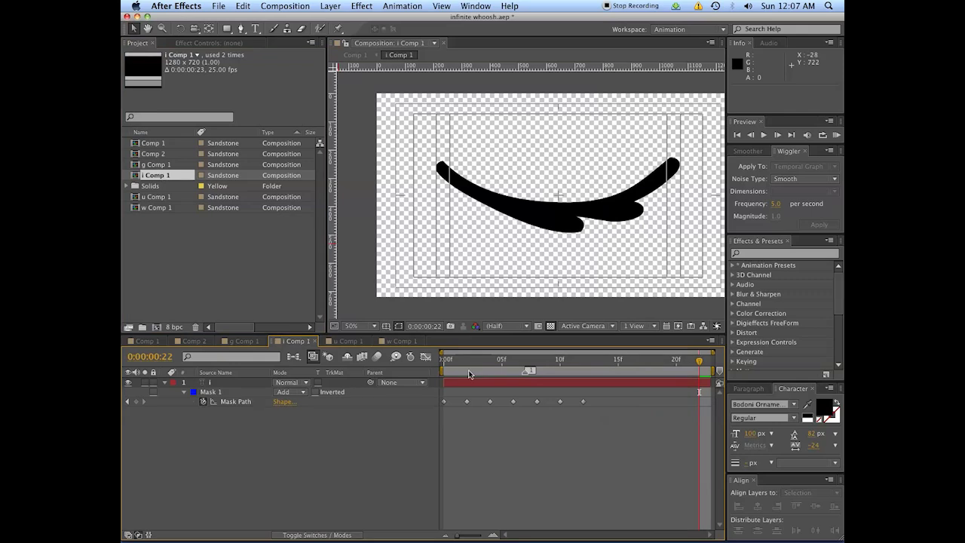
mouse_move(463, 361)
mouse_down()
mouse_move(441, 360)
mouse_move(630, 341)
mouse_move(694, 343)
mouse_move(703, 365)
mouse_move(452, 389)
mouse_move(608, 380)
mouse_up()
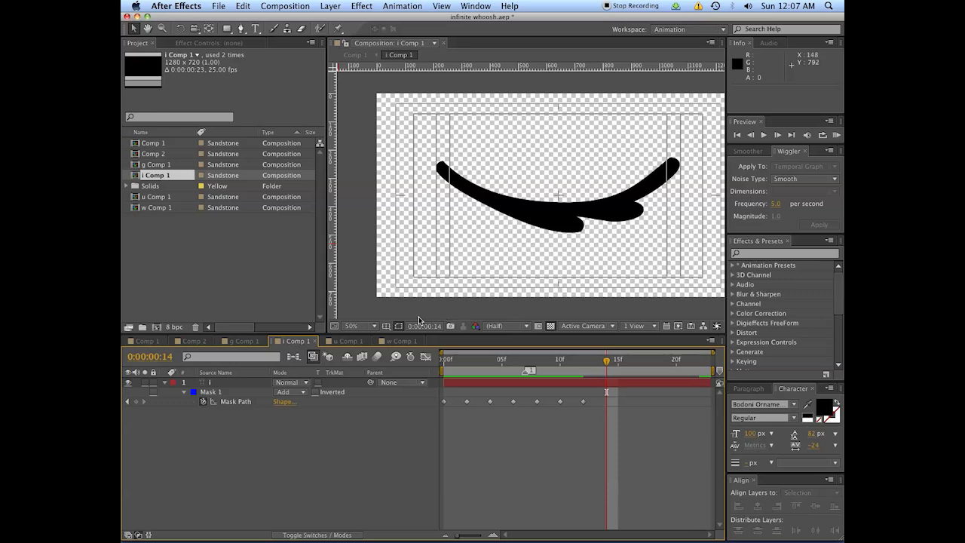
click(183, 281)
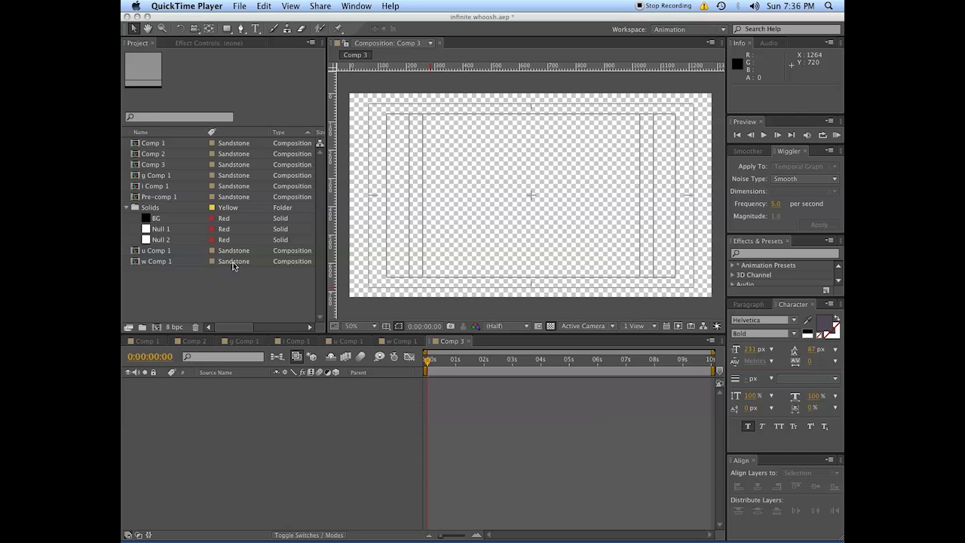
click(208, 287)
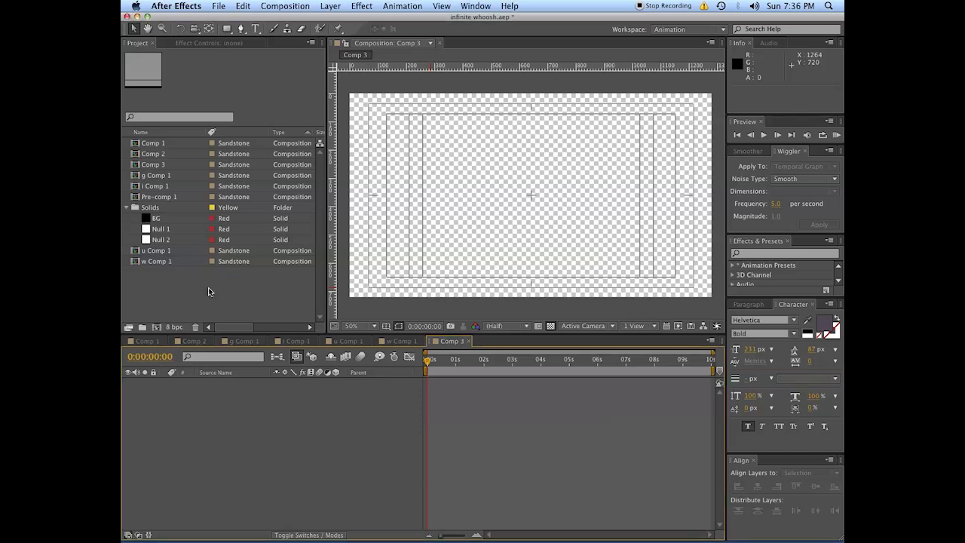
Add g Comp 1 as a layer in Comp 3, preview its flourish drawing on, and select it
click(148, 178)
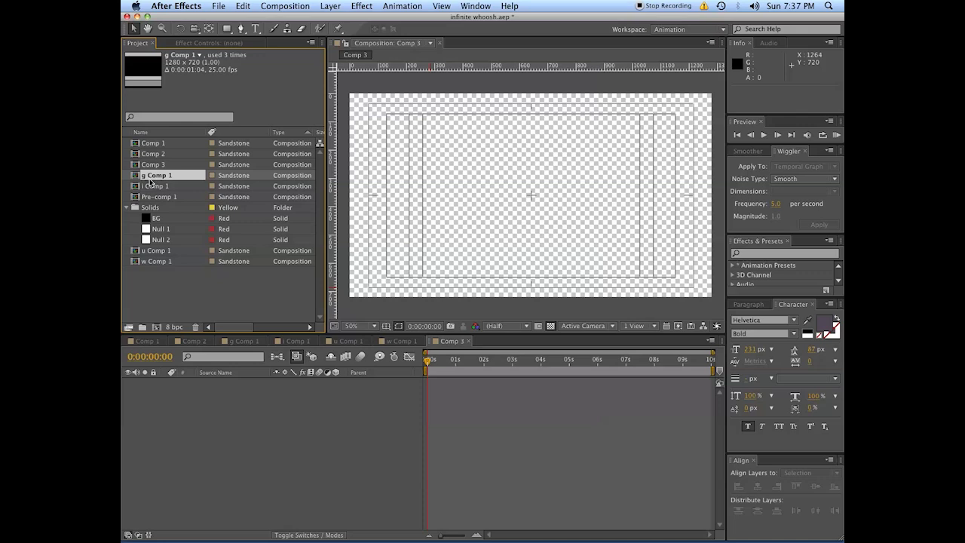
drag(149, 181, 249, 445)
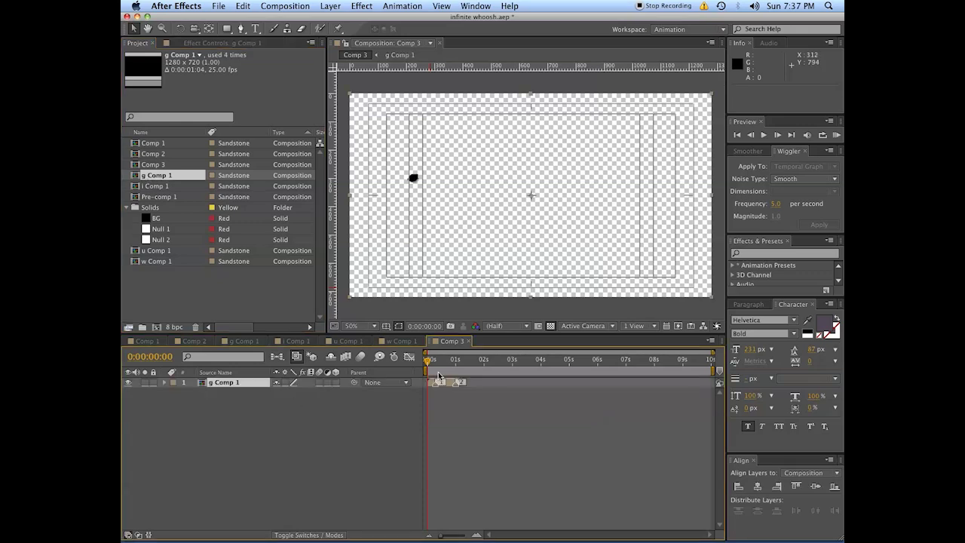
mouse_move(426, 366)
mouse_down()
mouse_move(450, 360)
mouse_move(454, 390)
mouse_move(682, 385)
mouse_move(434, 390)
mouse_move(578, 386)
mouse_up()
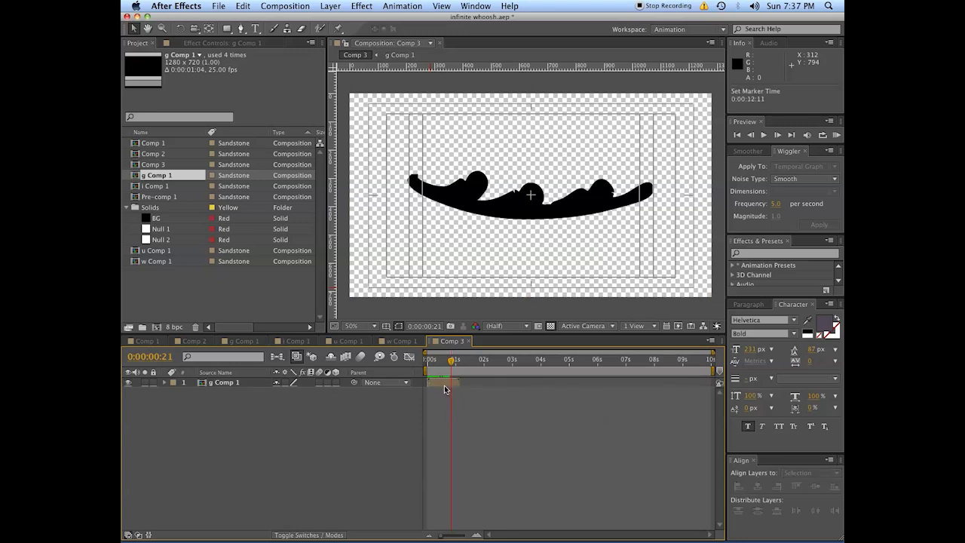
mouse_move(442, 387)
mouse_down()
mouse_move(430, 363)
mouse_move(467, 362)
mouse_move(455, 363)
mouse_up()
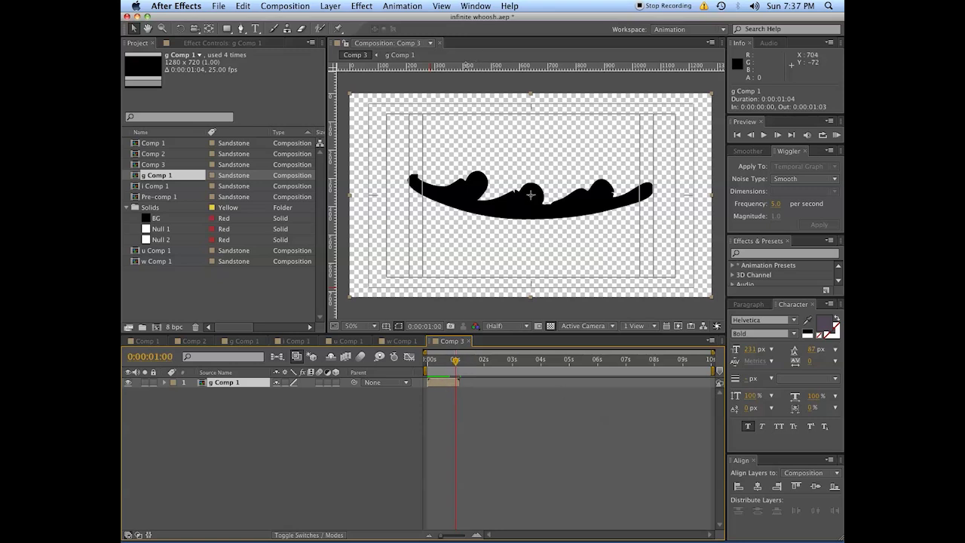
Enable Time Remapping on the g Comp 1 layer and scrub to where the flourish finishes
click(360, 6)
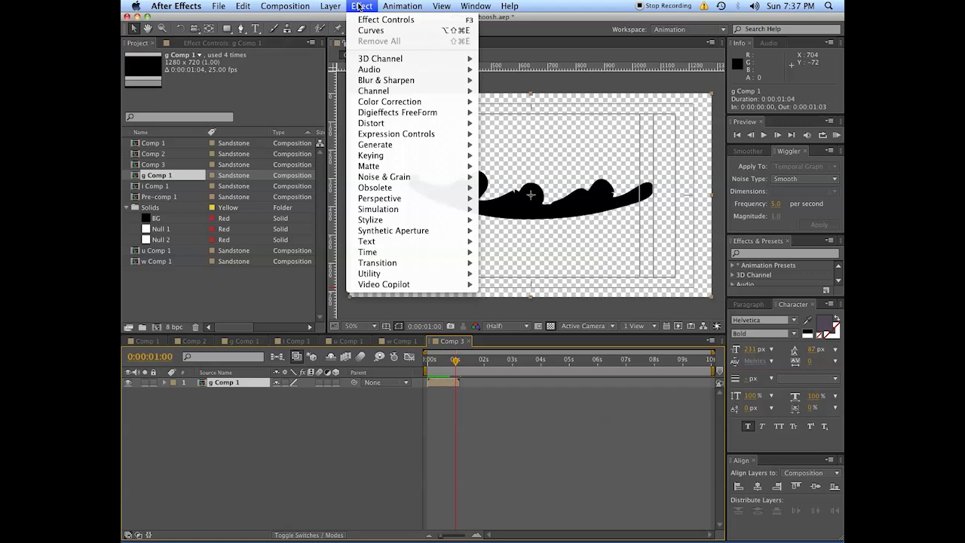
mouse_move(335, 4)
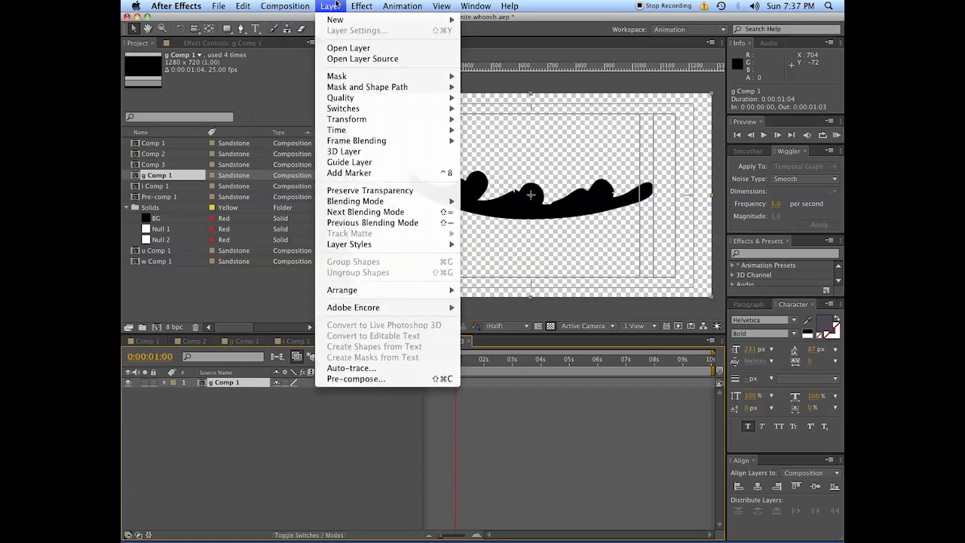
mouse_move(359, 131)
click(497, 132)
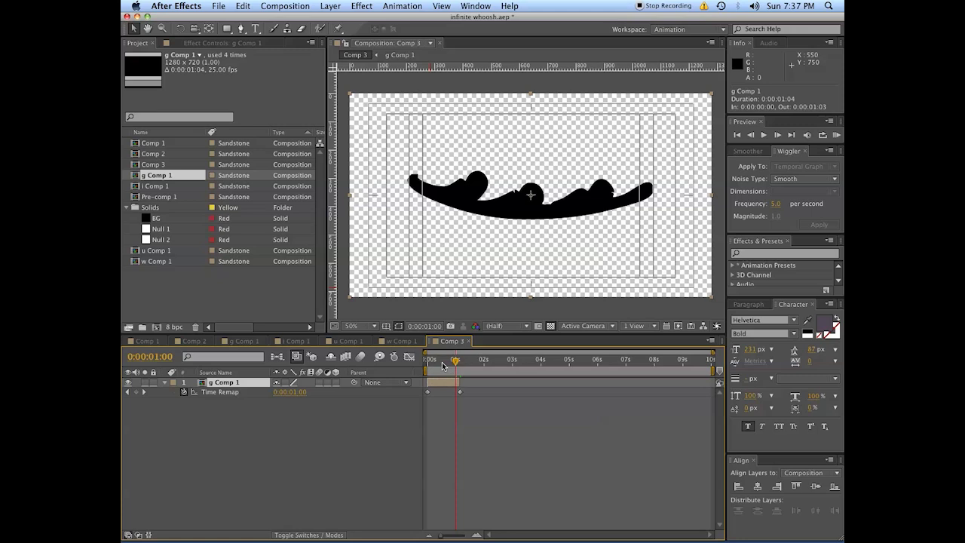
drag(442, 366, 427, 361)
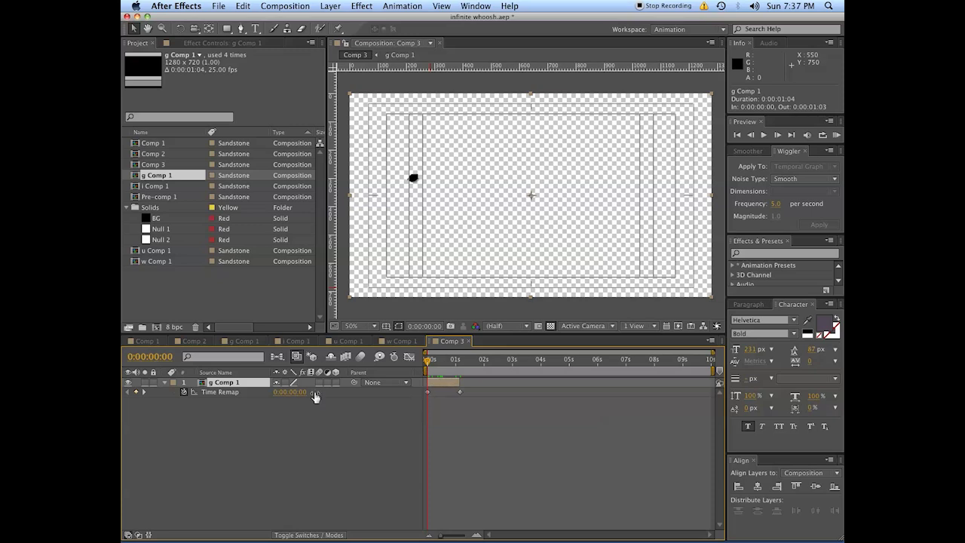
click(456, 362)
drag(456, 365, 461, 365)
Delete the 1:04 Time Remap keyframe so the last drawn frame sits at 0:00:01:03
click(128, 392)
click(136, 399)
click(144, 392)
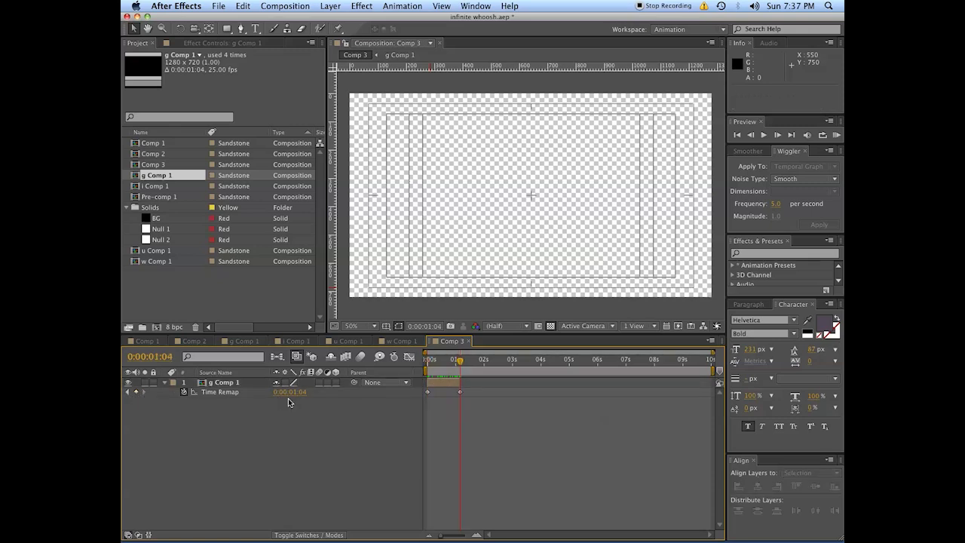
key(Page_Up)
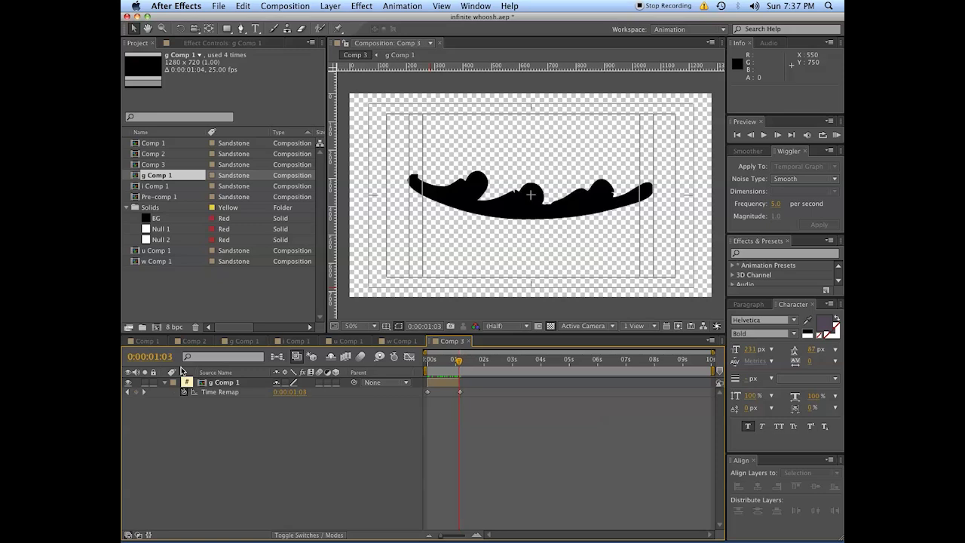
click(135, 395)
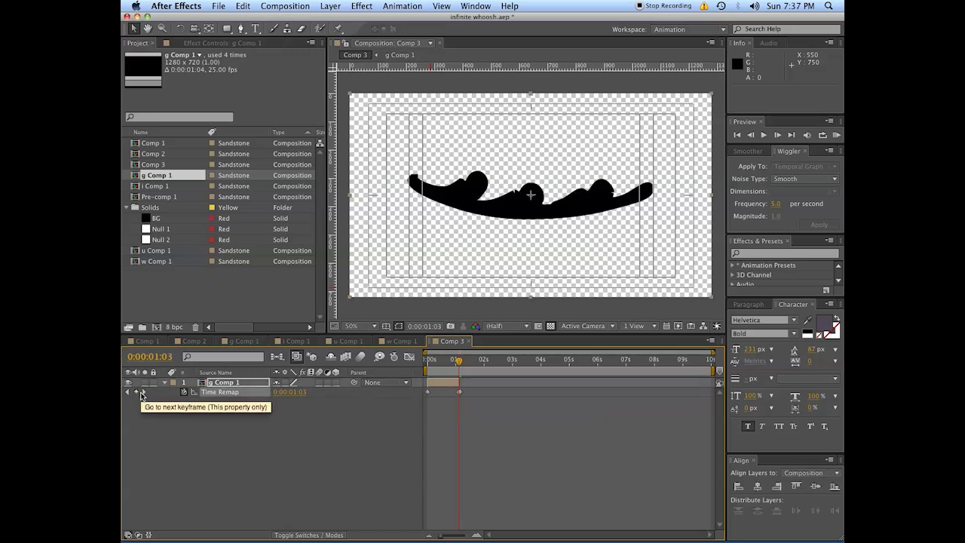
click(144, 393)
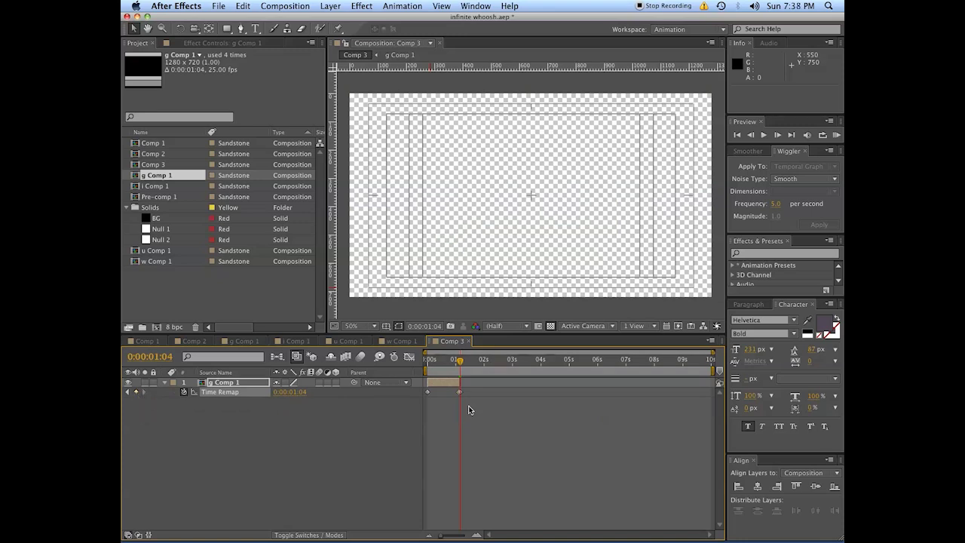
key(=)
key(=)
key(=)
key(=)
drag(525, 537, 518, 538)
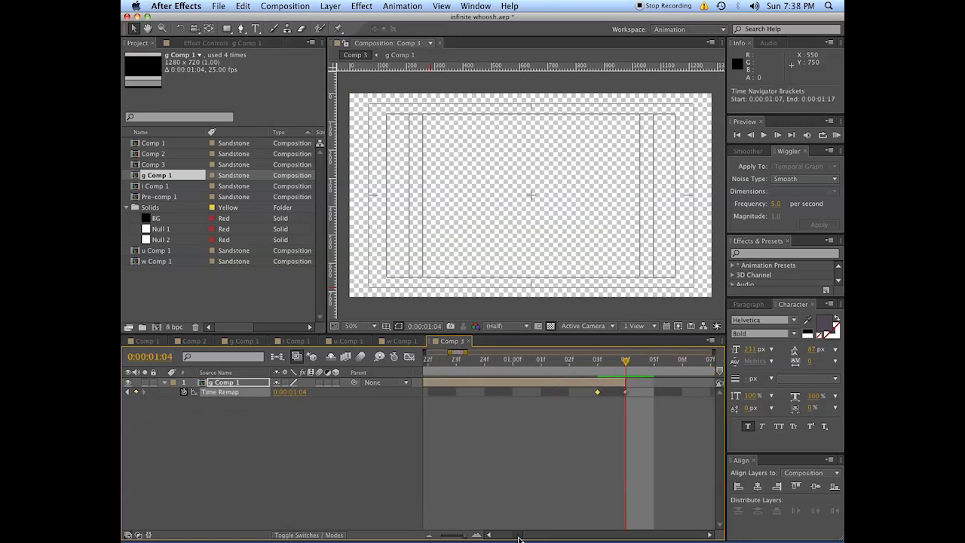
click(626, 392)
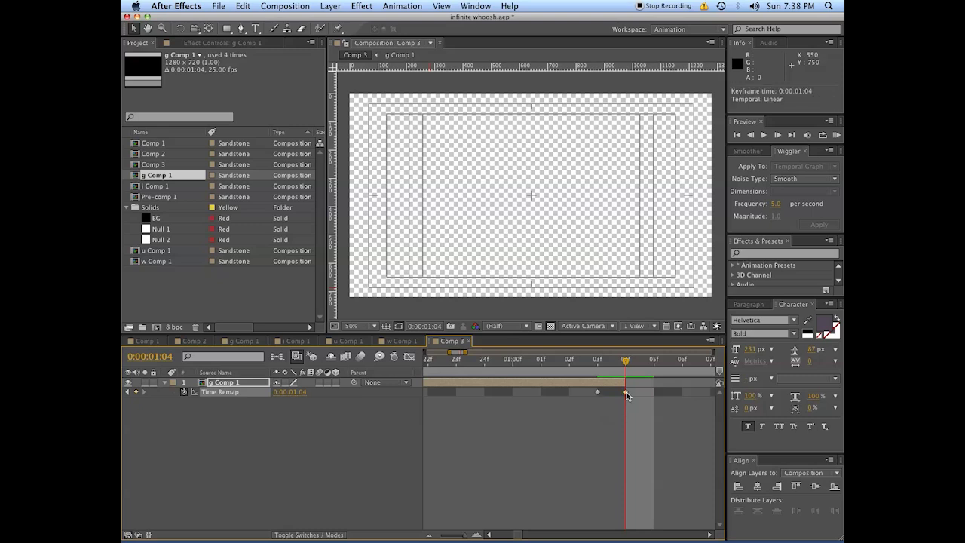
key(Delete)
Trim the layer's out point to the playhead, then extend it across the full ten seconds
drag(605, 365, 628, 362)
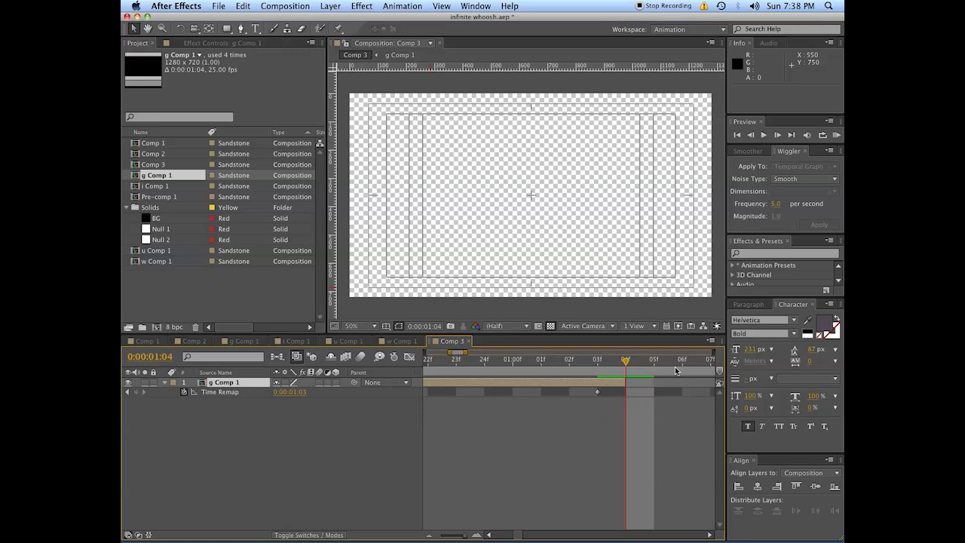
drag(714, 383, 651, 383)
key(minus)
key(minus)
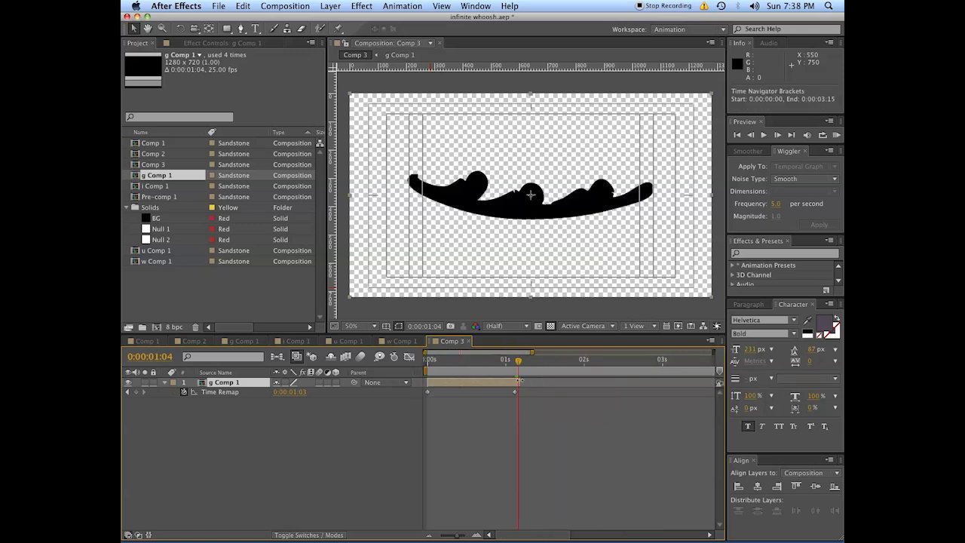
drag(520, 382, 682, 382)
key(minus)
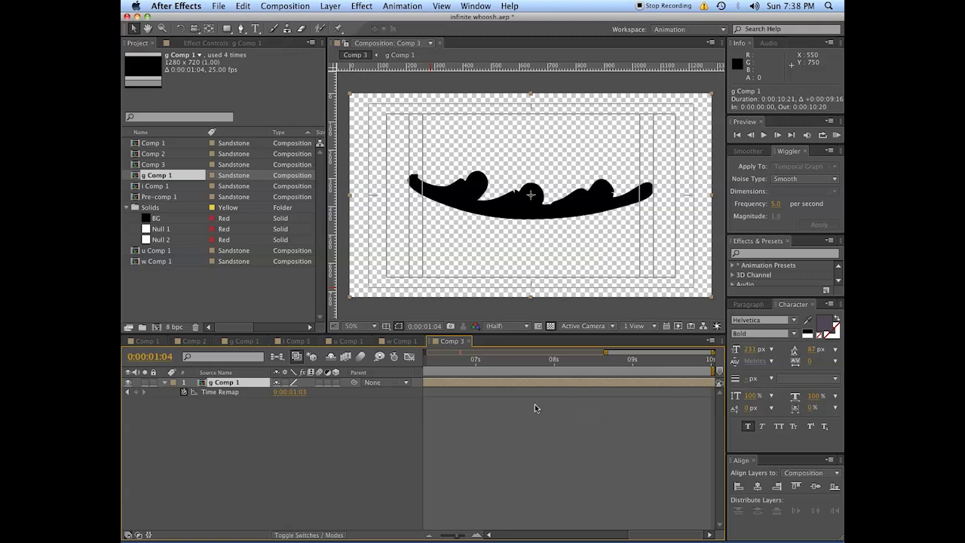
key(minus)
Preview the remapped flourish holding its finished frame, undoing an accidental keyframe move
drag(459, 360, 583, 368)
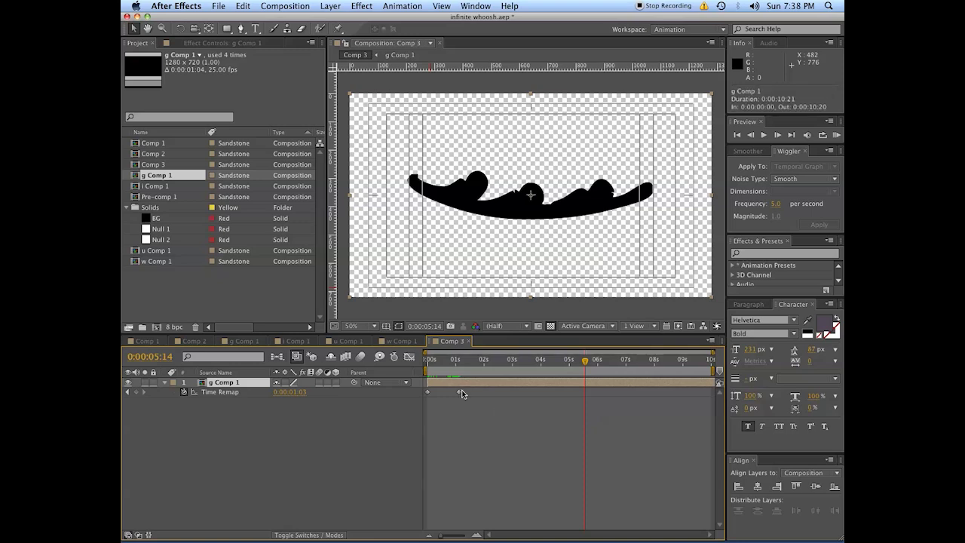
key(Home)
key(space)
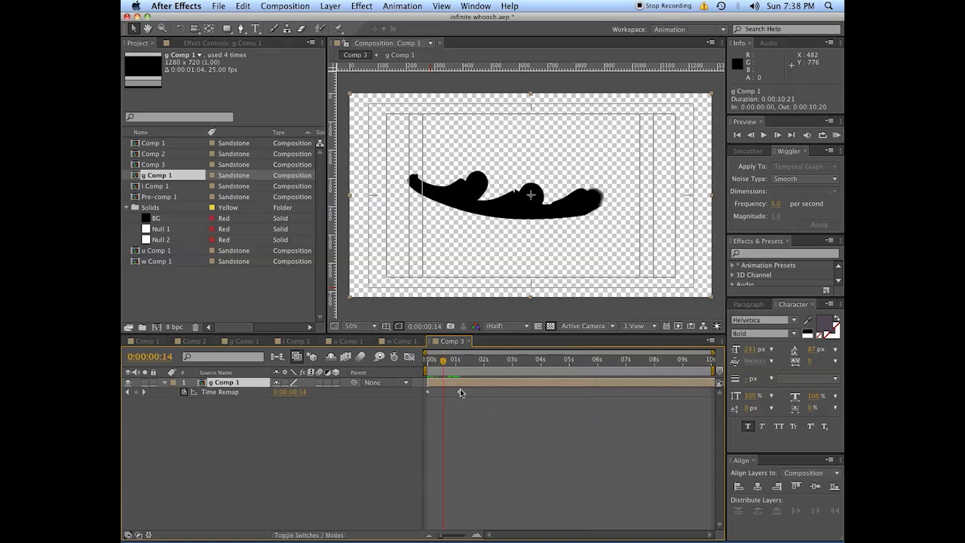
mouse_move(461, 392)
mouse_down()
mouse_move(447, 394)
mouse_move(475, 395)
mouse_up()
key(super+z)
key(super+z)
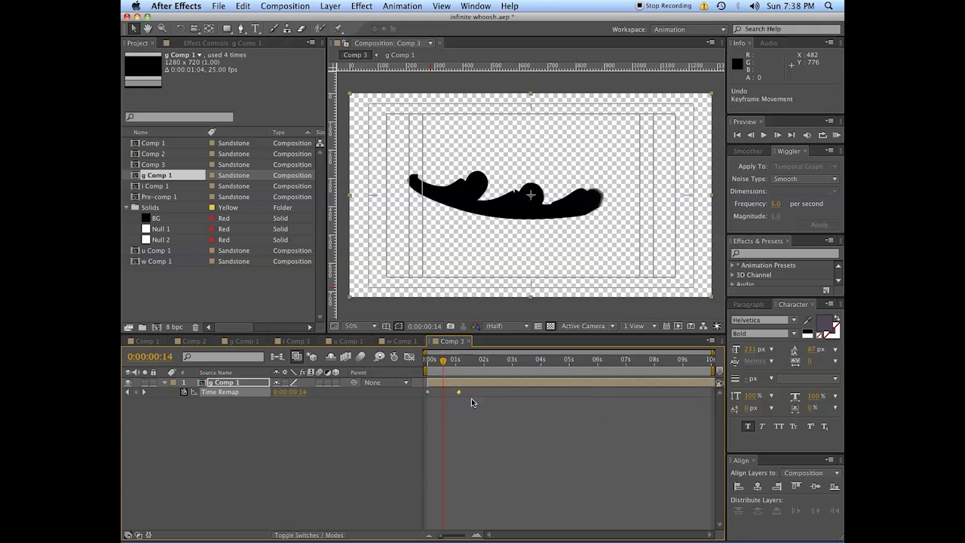
drag(484, 361, 535, 360)
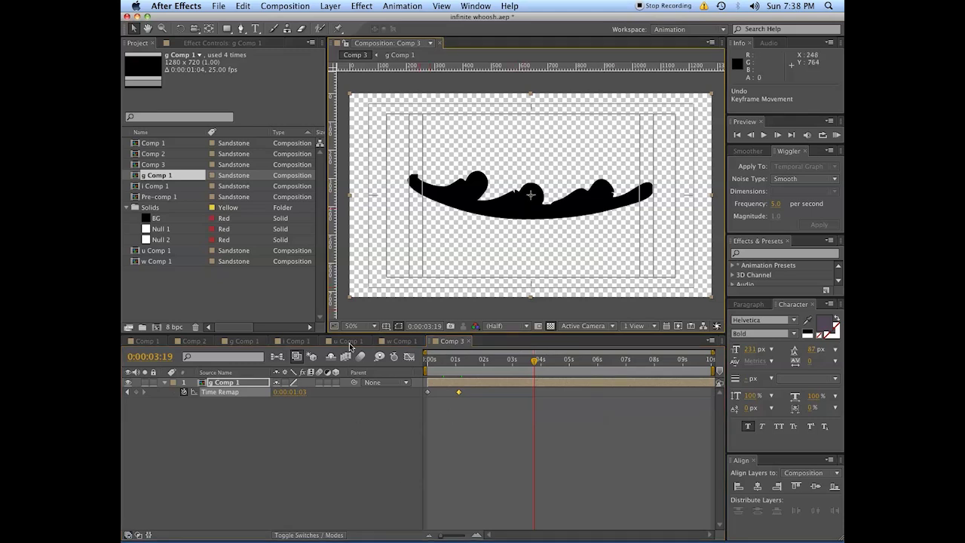
Switch to Comp 2 and select its Pre-comp 1 layer
click(190, 341)
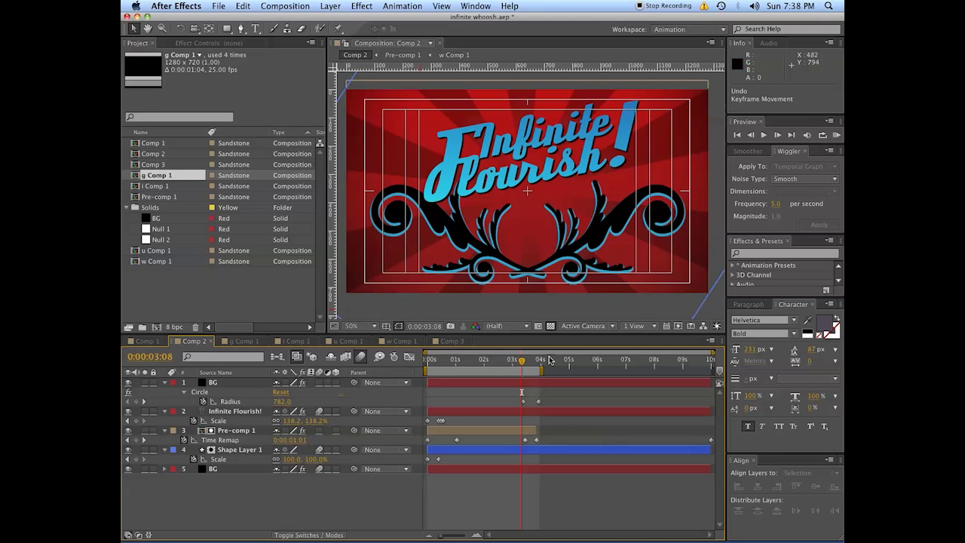
click(476, 430)
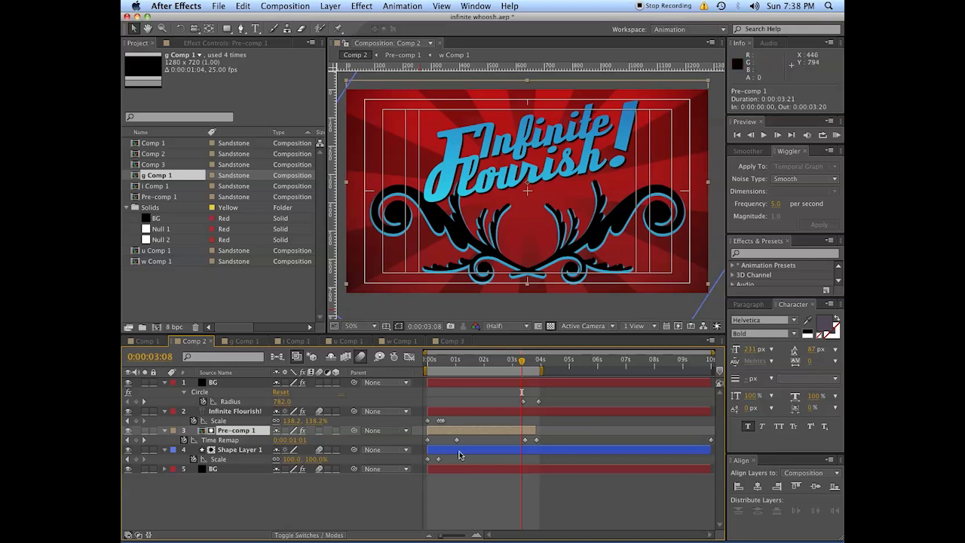
click(335, 505)
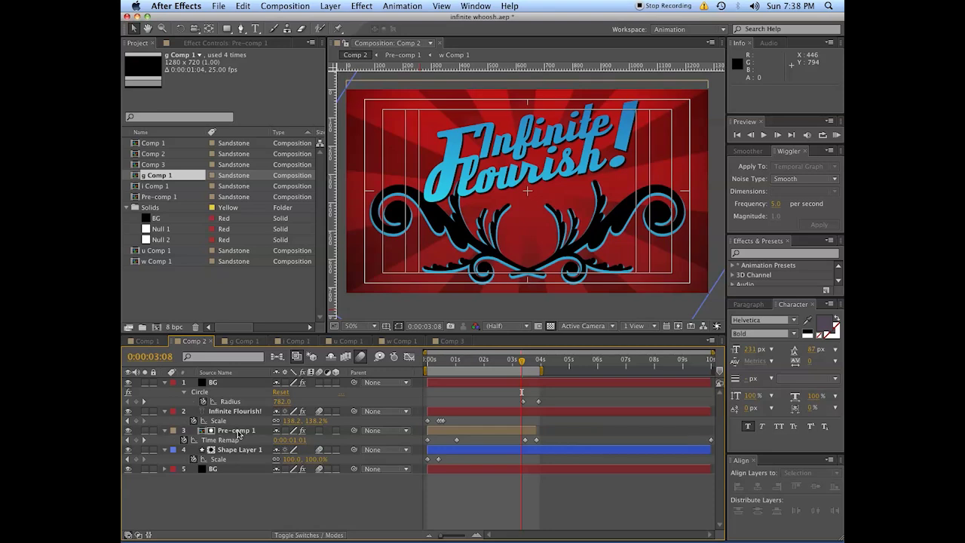
click(238, 434)
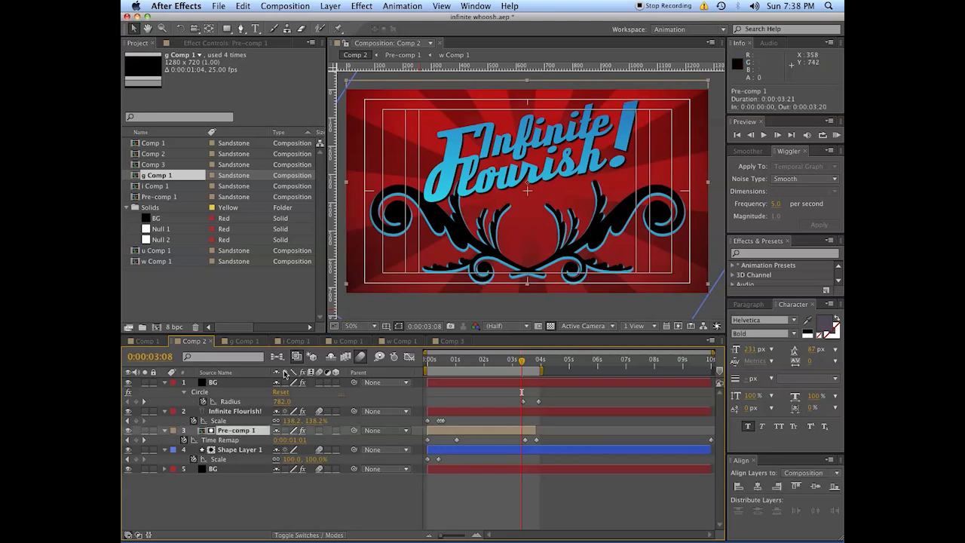
double_click(238, 431)
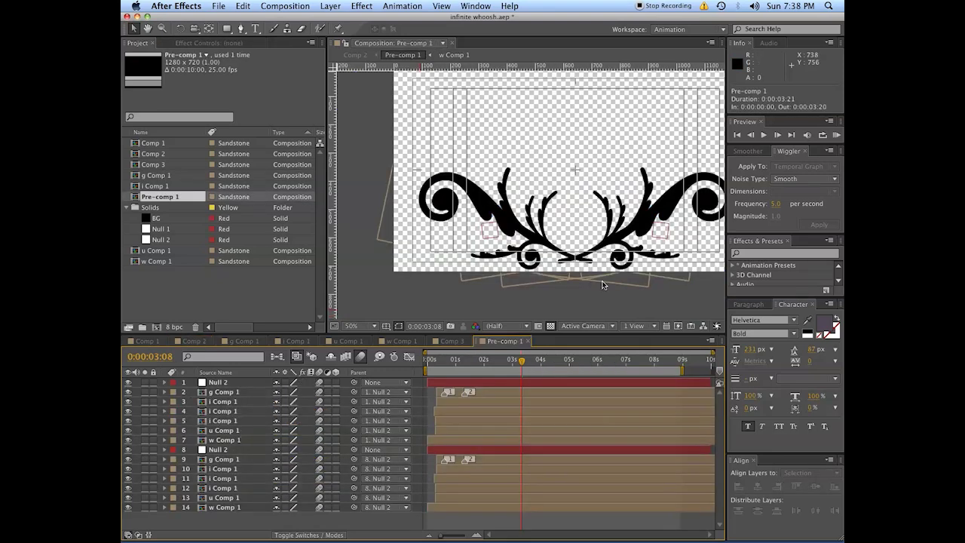
drag(588, 248, 526, 248)
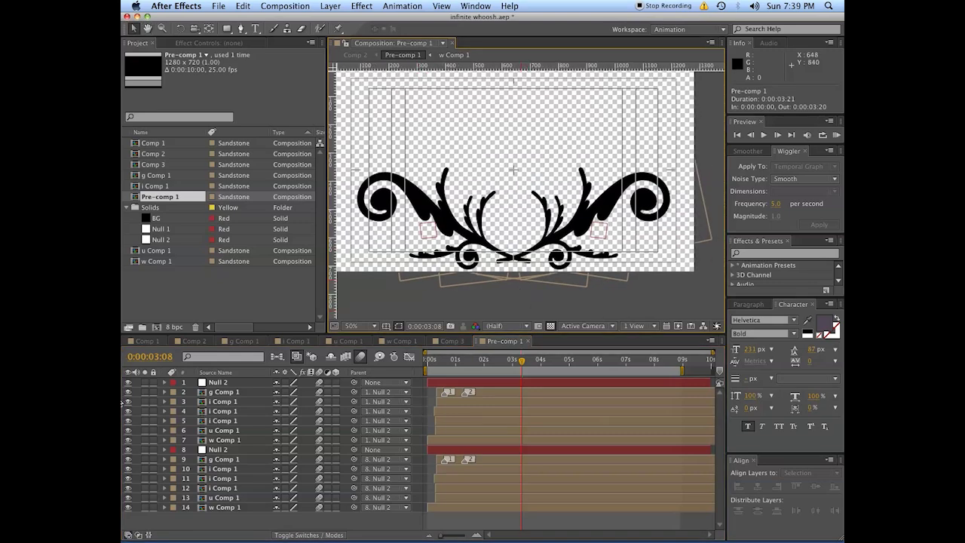
click(131, 382)
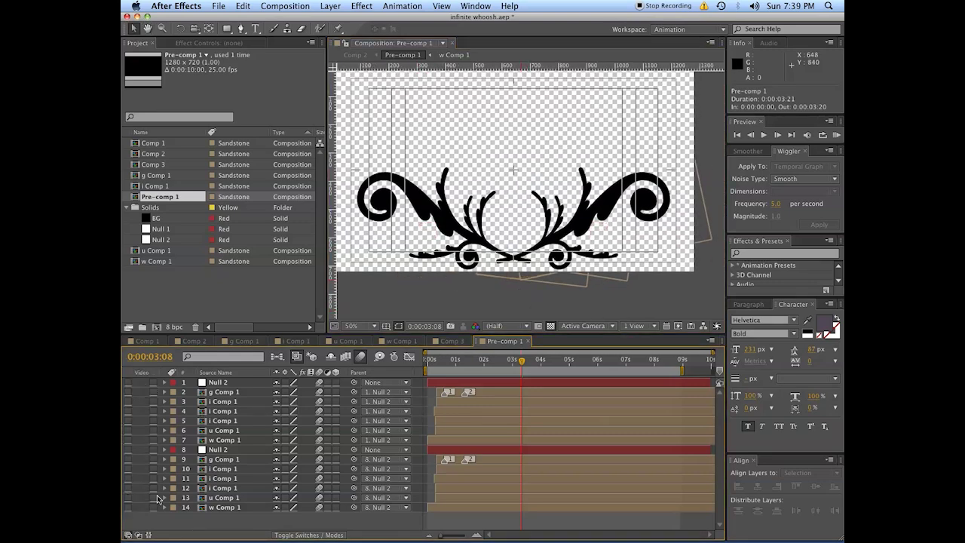
click(128, 401)
click(128, 411)
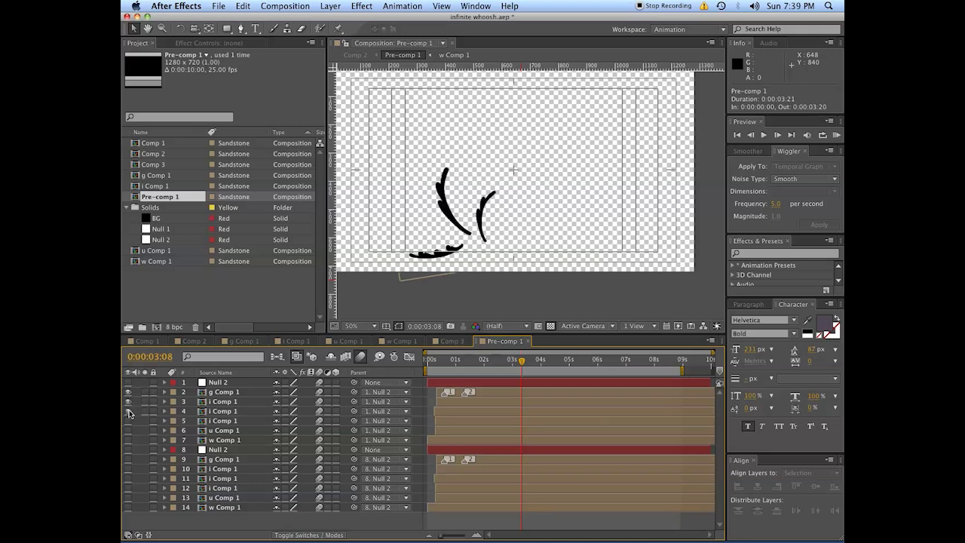
click(129, 421)
click(128, 430)
click(128, 439)
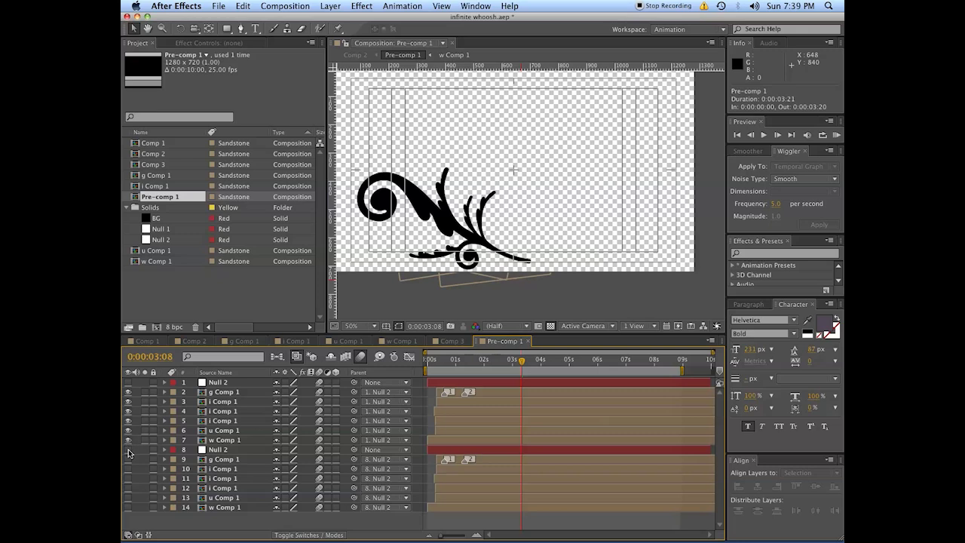
click(128, 450)
drag(128, 452, 129, 508)
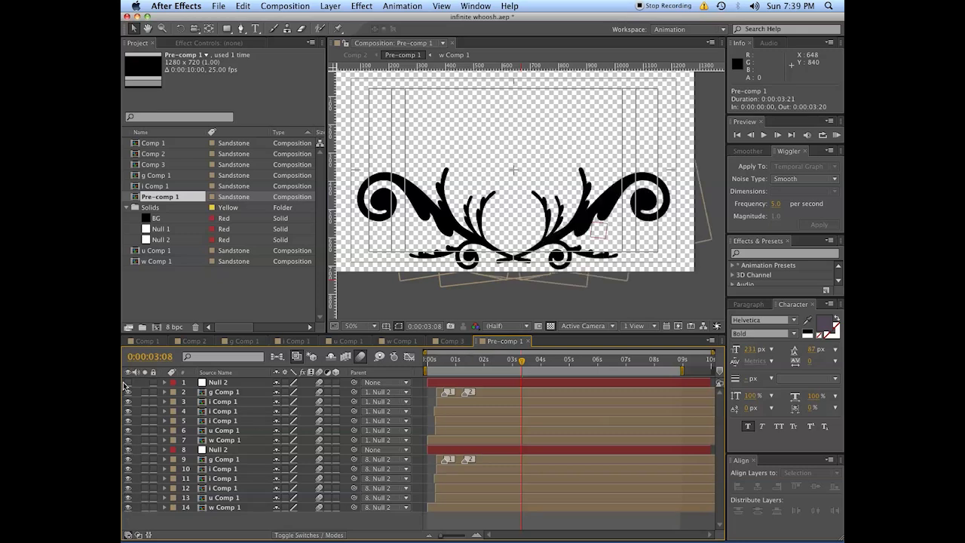
drag(127, 382, 132, 509)
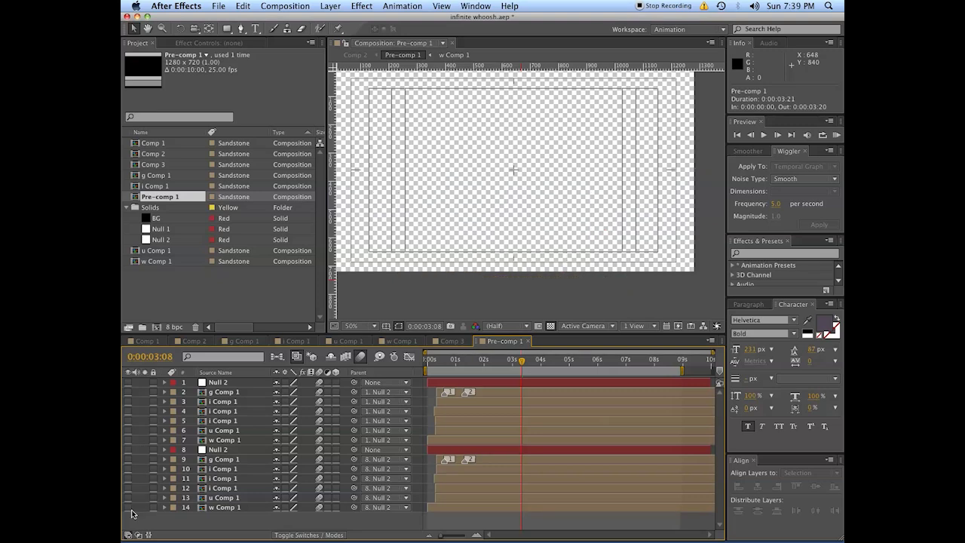
click(128, 508)
click(128, 498)
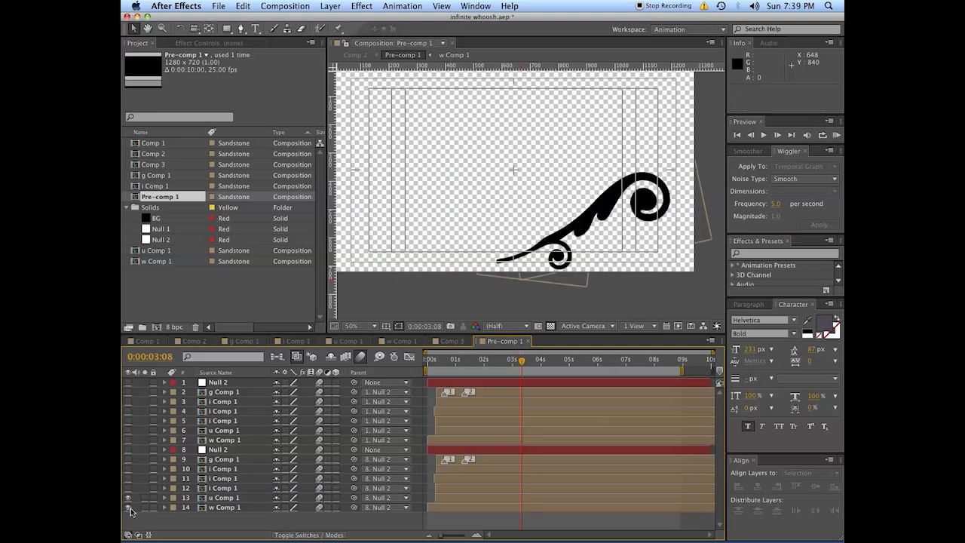
drag(131, 511, 131, 388)
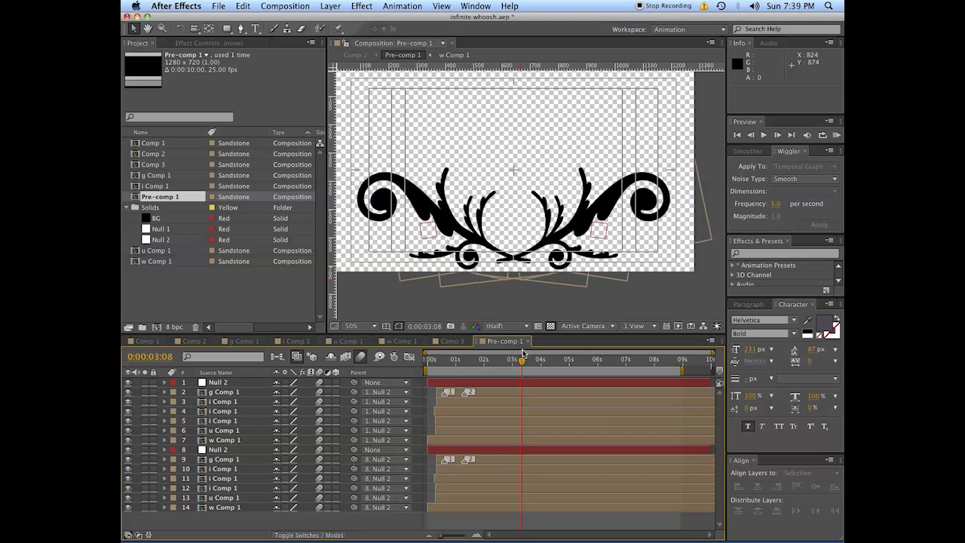
drag(444, 367, 437, 361)
scroll(473, 255, up, 4)
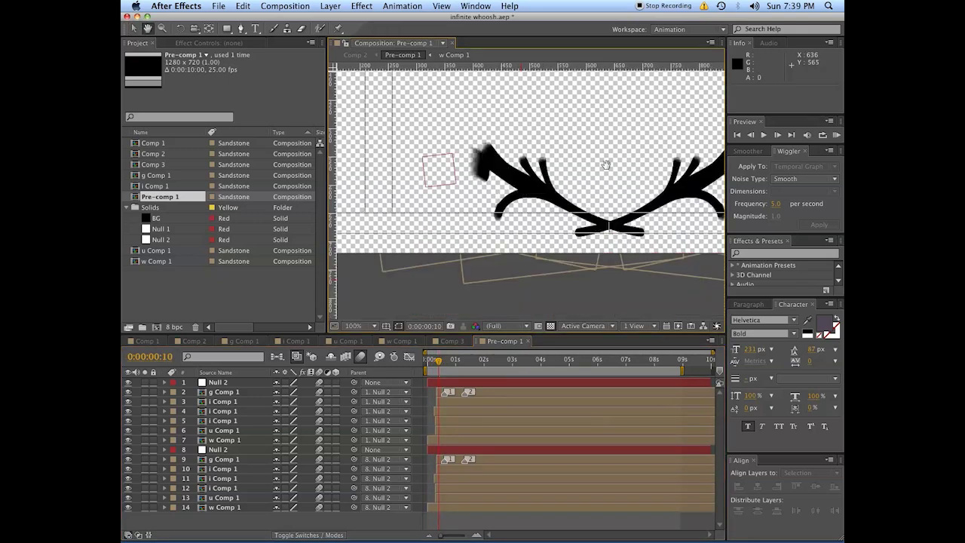
scroll(539, 223, up, 2)
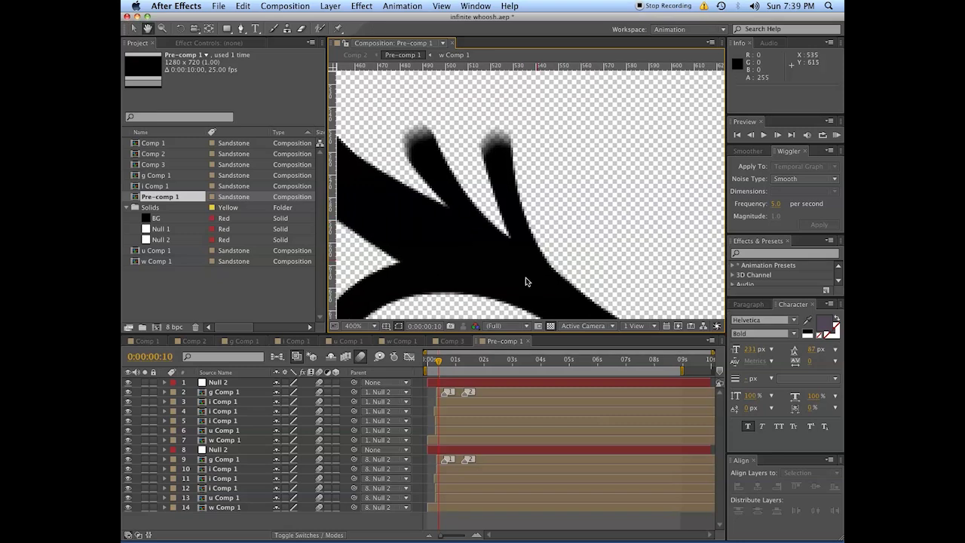
drag(438, 365, 437, 361)
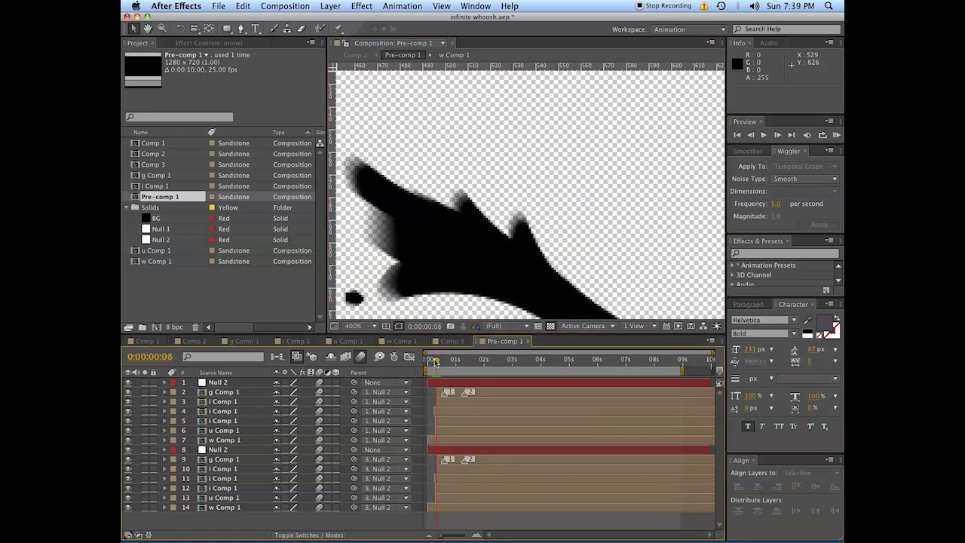
drag(470, 259, 533, 240)
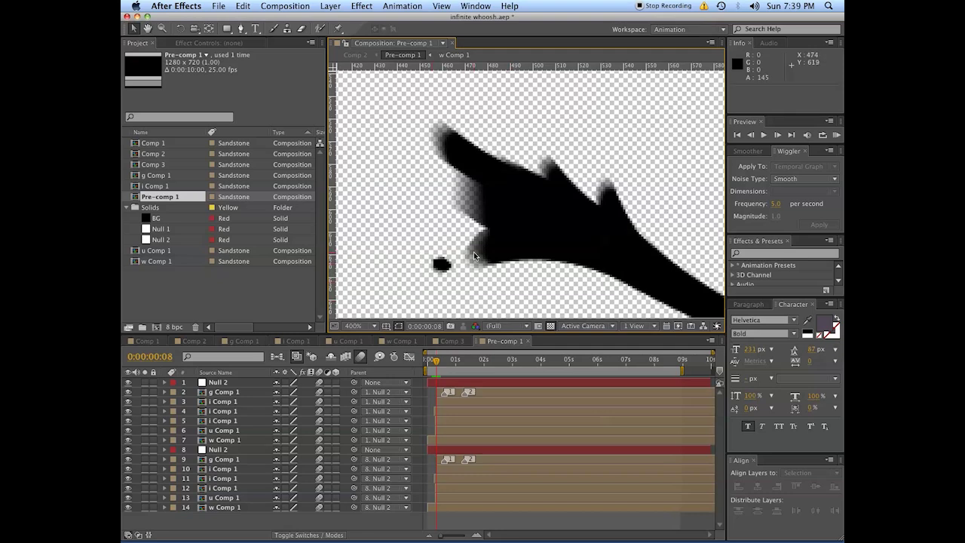
drag(434, 362, 417, 377)
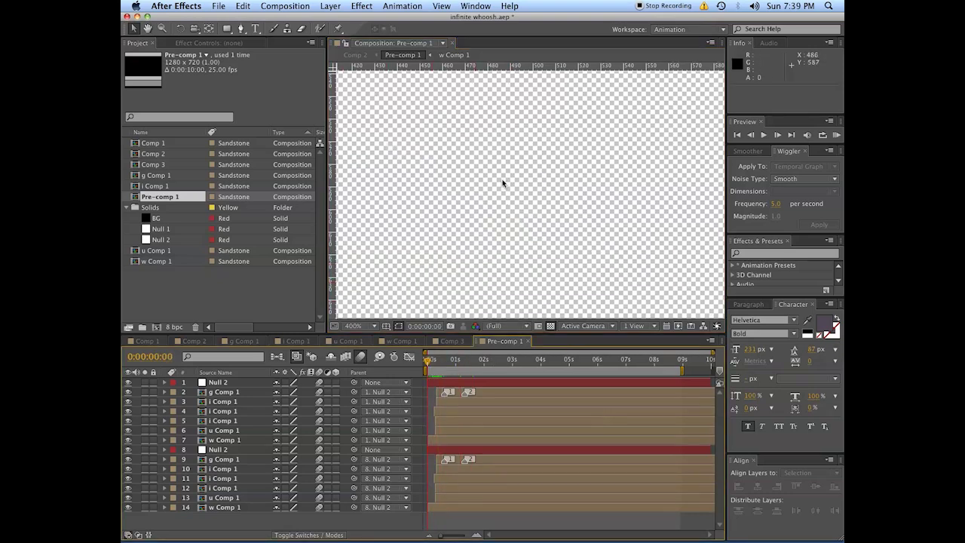
scroll(502, 181, down, 4)
drag(502, 180, 528, 240)
key(v)
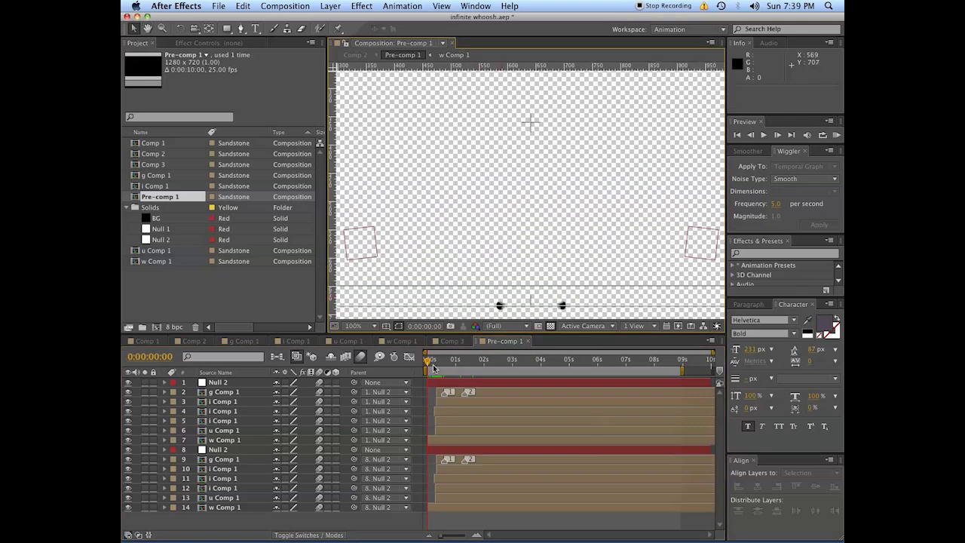
drag(434, 367, 471, 360)
scroll(497, 301, down, 2)
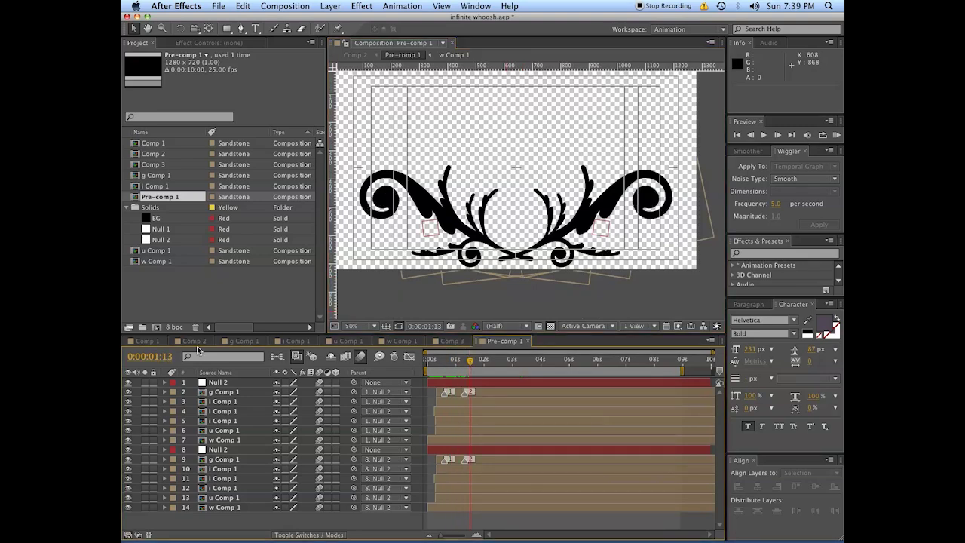
Return to Comp 2 via Comp 3 and scrub between 0:00:00:14 and 0:00:01:10
click(445, 342)
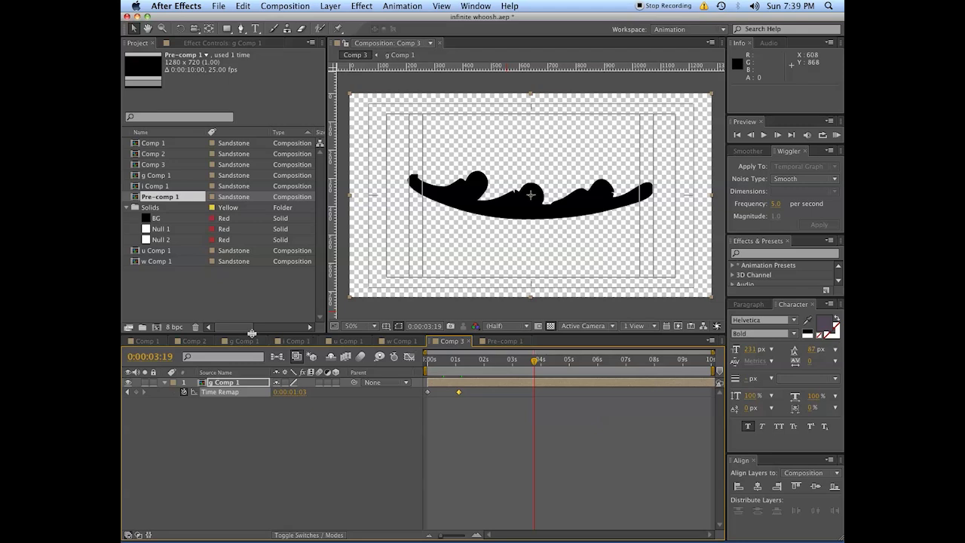
click(194, 342)
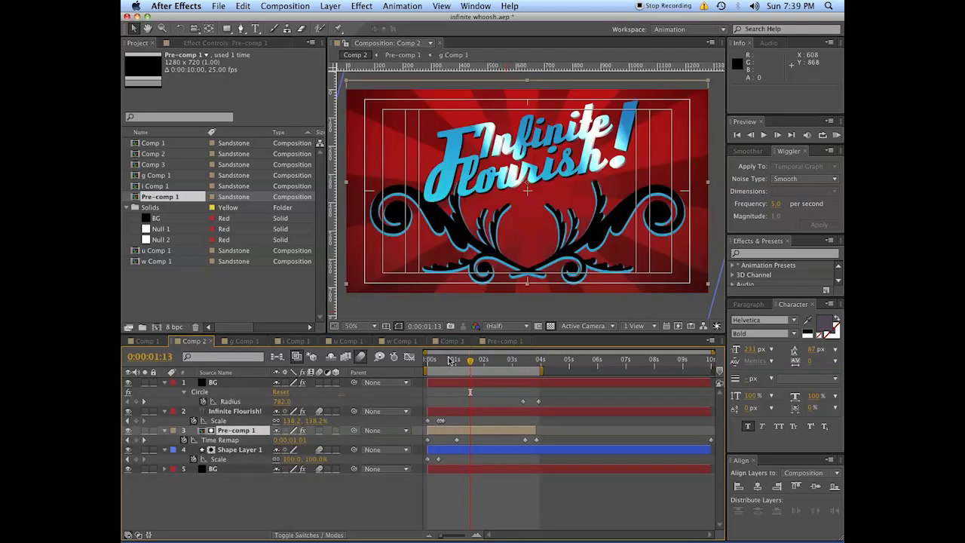
drag(450, 360, 475, 355)
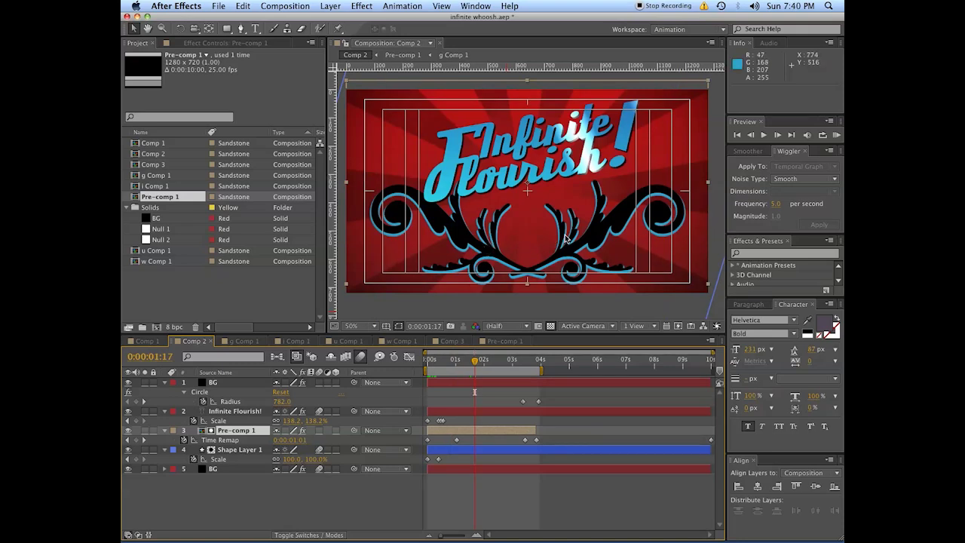
mouse_move(475, 361)
mouse_down()
mouse_move(454, 363)
mouse_move(469, 366)
mouse_up()
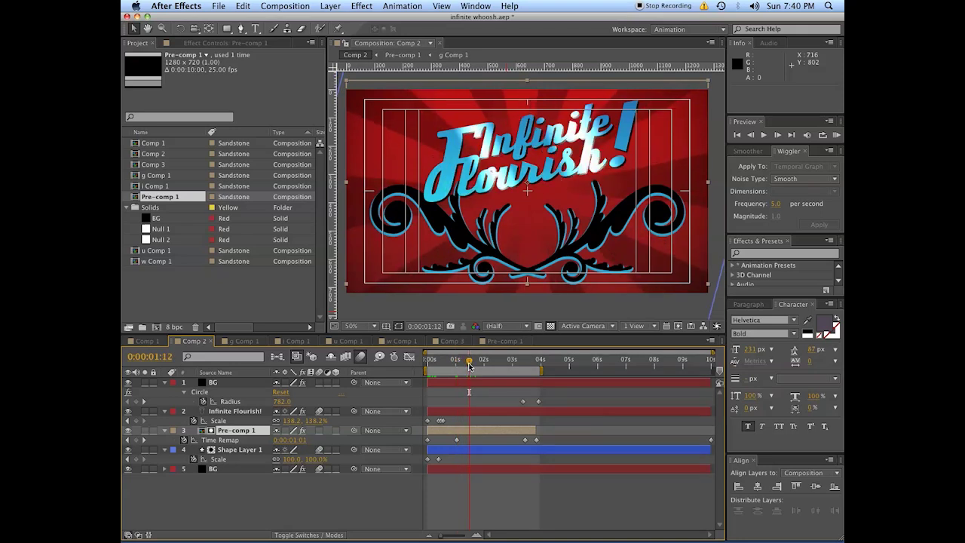